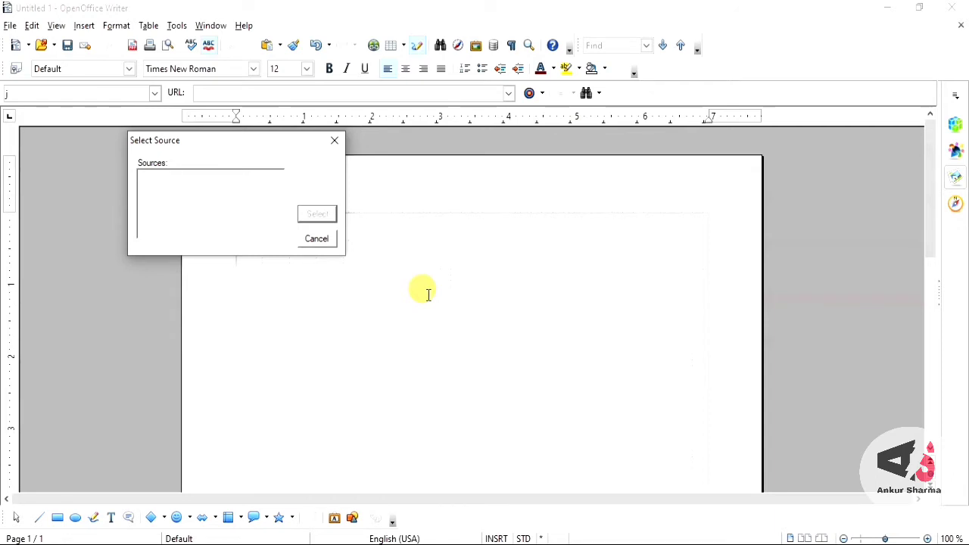
Dismiss the Select Source dialog and browse the Gallery themes from Backgrounds and Computers to Environment.
click(335, 142)
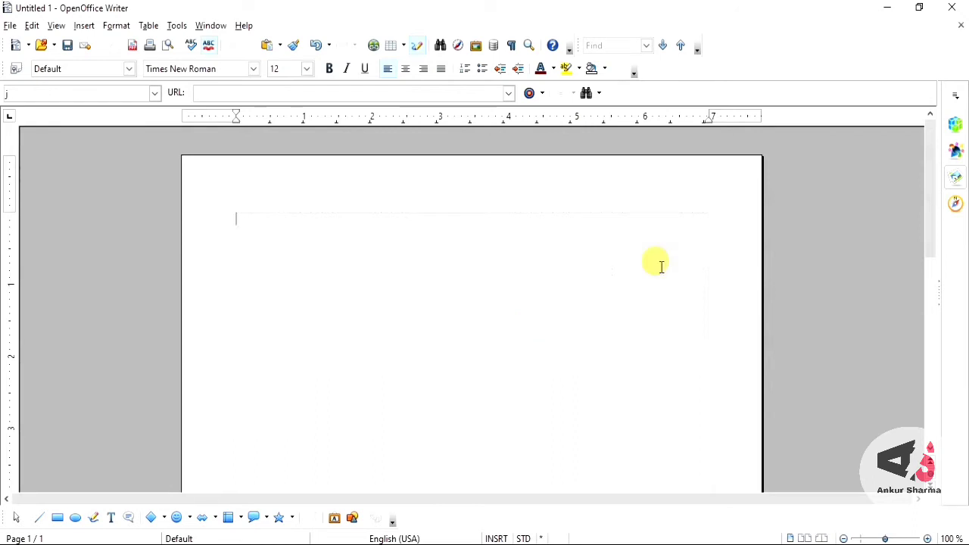
click(956, 182)
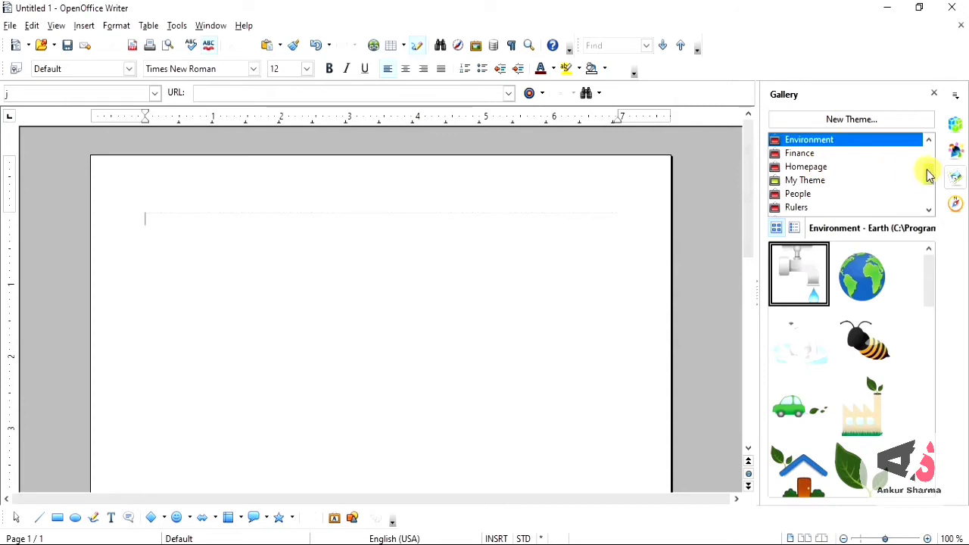
drag(931, 169, 931, 156)
click(839, 154)
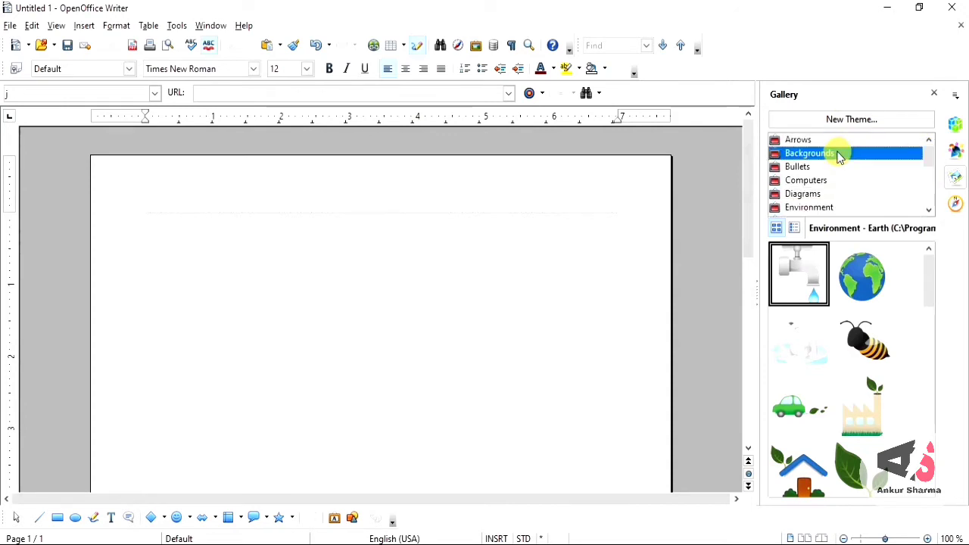
click(809, 182)
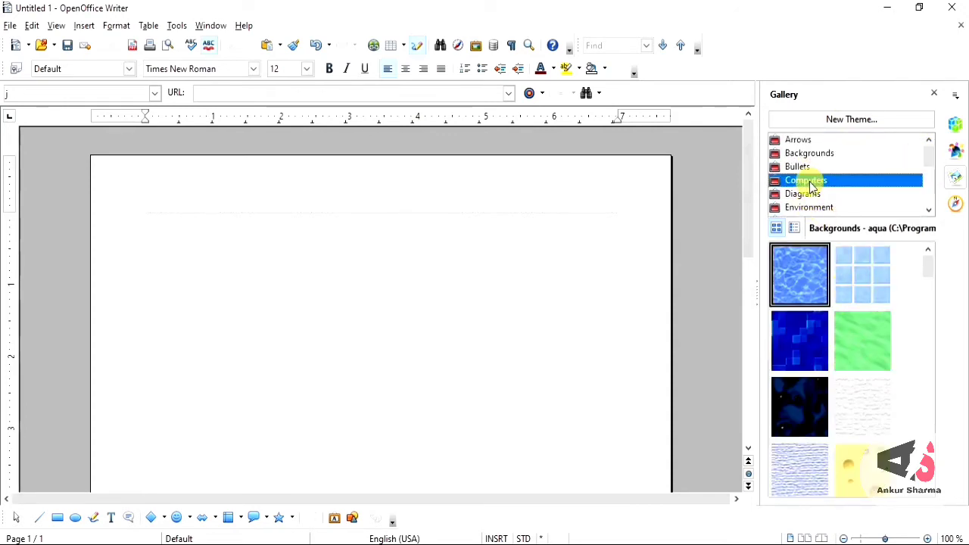
click(818, 209)
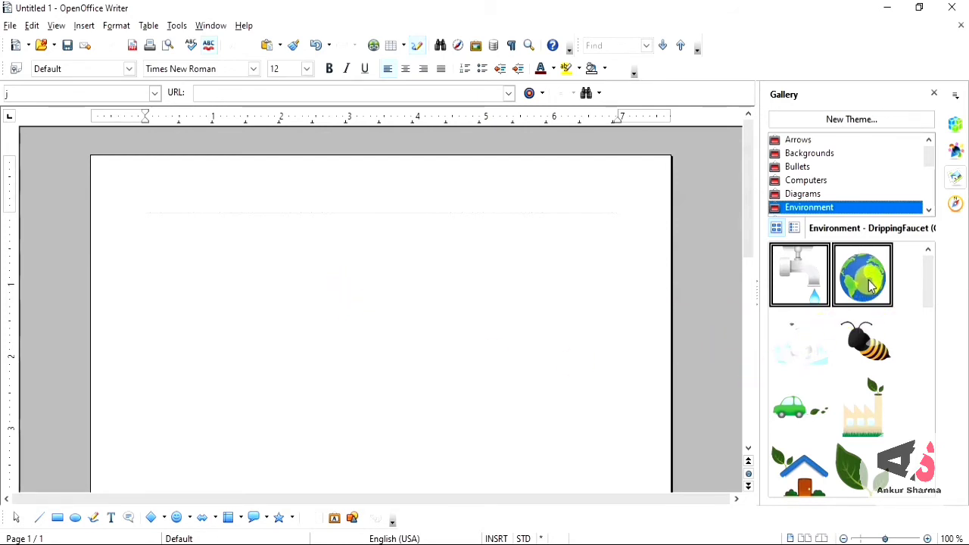
Insert the Earth picture from the Environment theme into the page, and delete it again.
drag(869, 286, 346, 299)
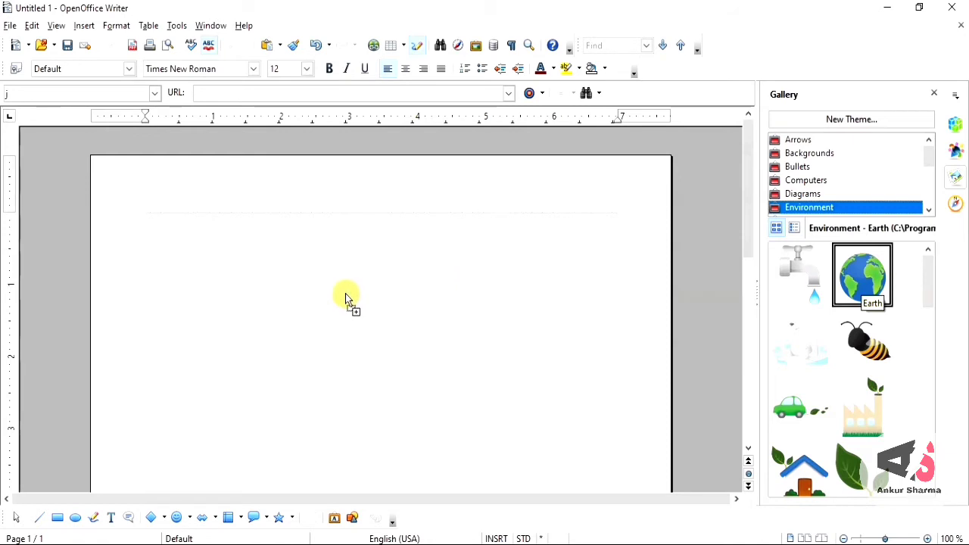
drag(345, 293, 345, 293)
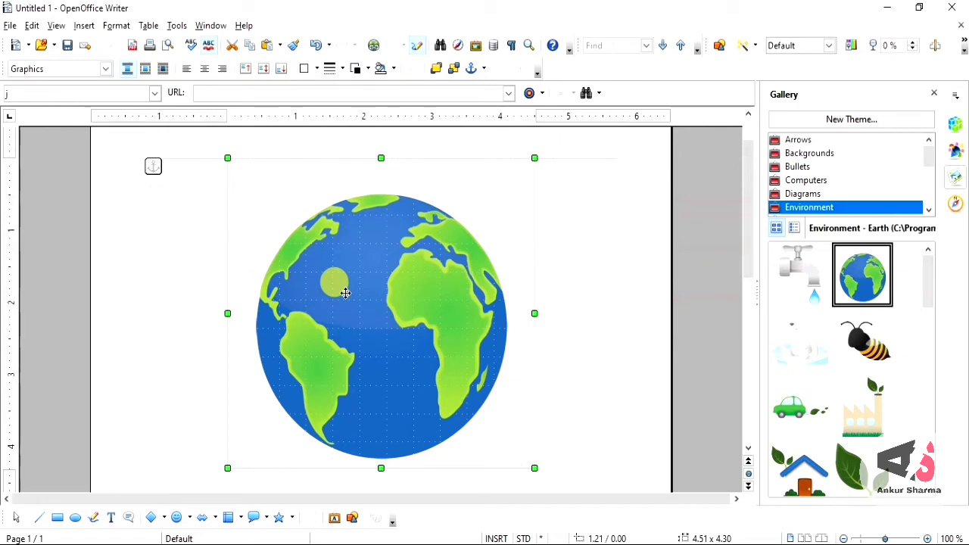
key(Delete)
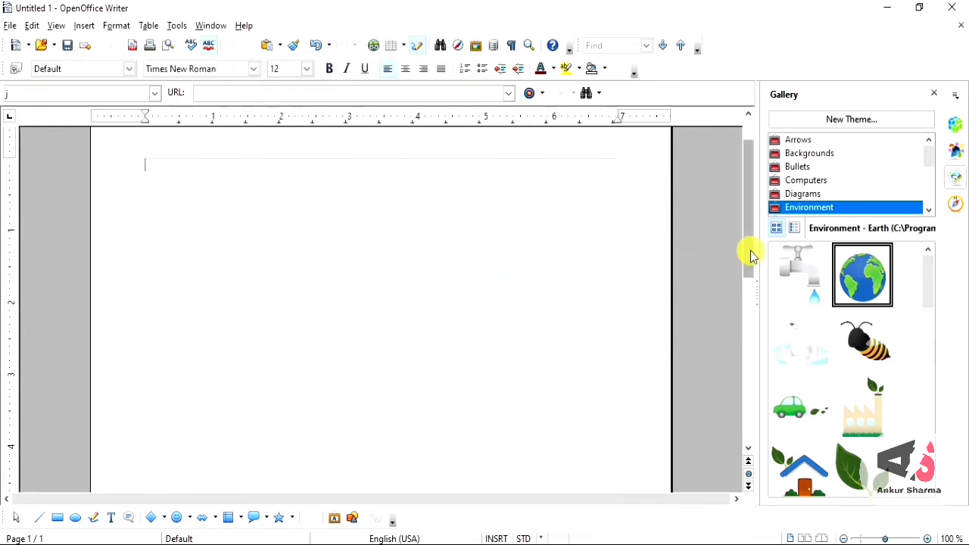
Insert the bee picture from the Environment theme into the document as a copy.
right_click(865, 342)
mouse_move(888, 351)
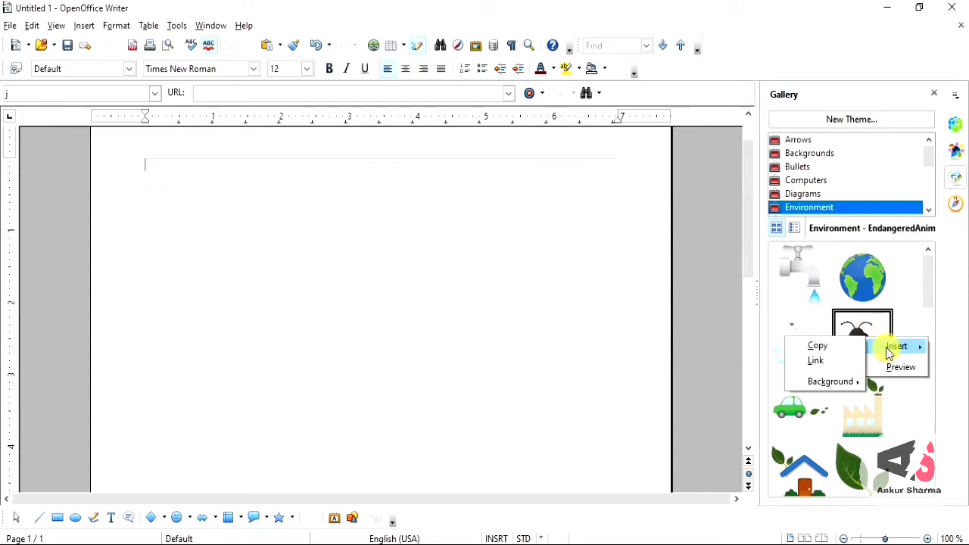
click(821, 347)
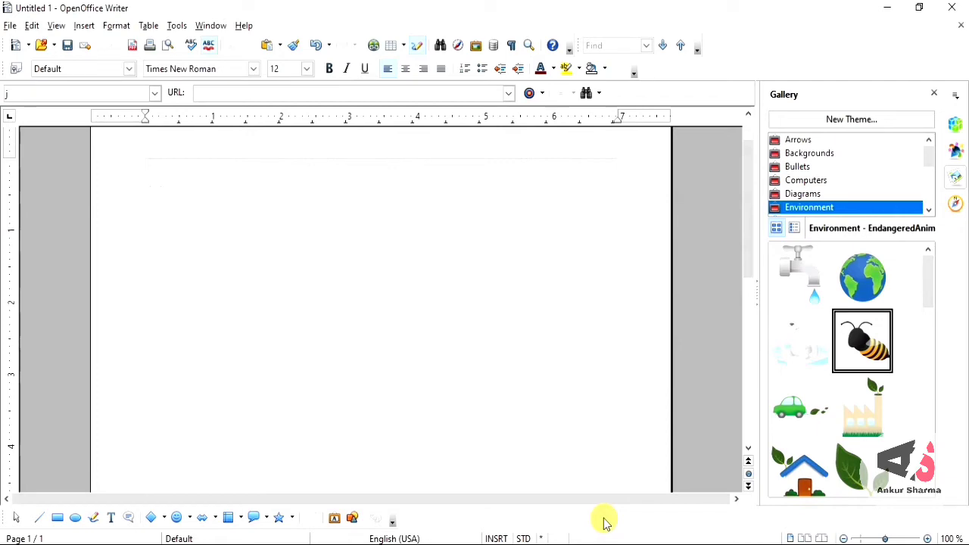
Close the Gallery, copy download.jpg from the desktop and paste it into the maximized Writer document.
click(918, 9)
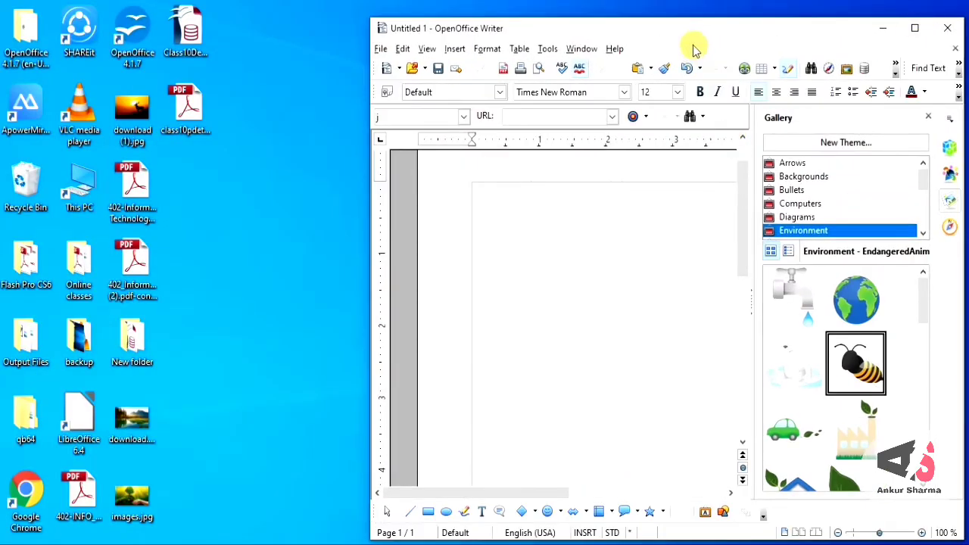
click(929, 116)
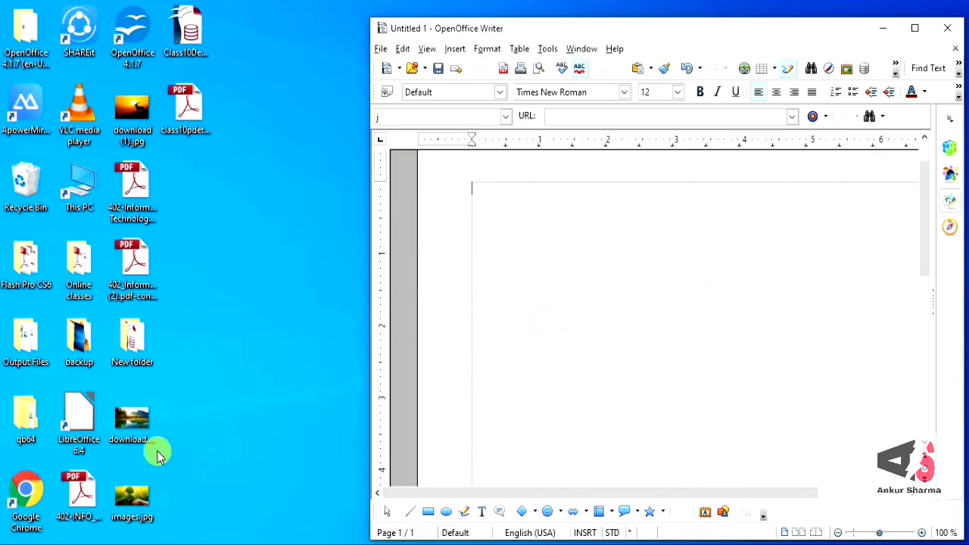
click(133, 421)
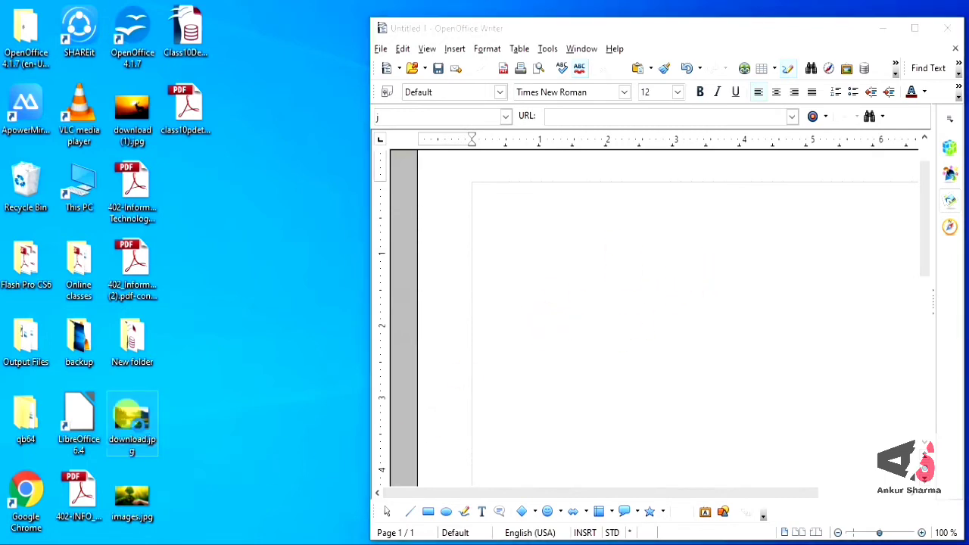
right_click(139, 430)
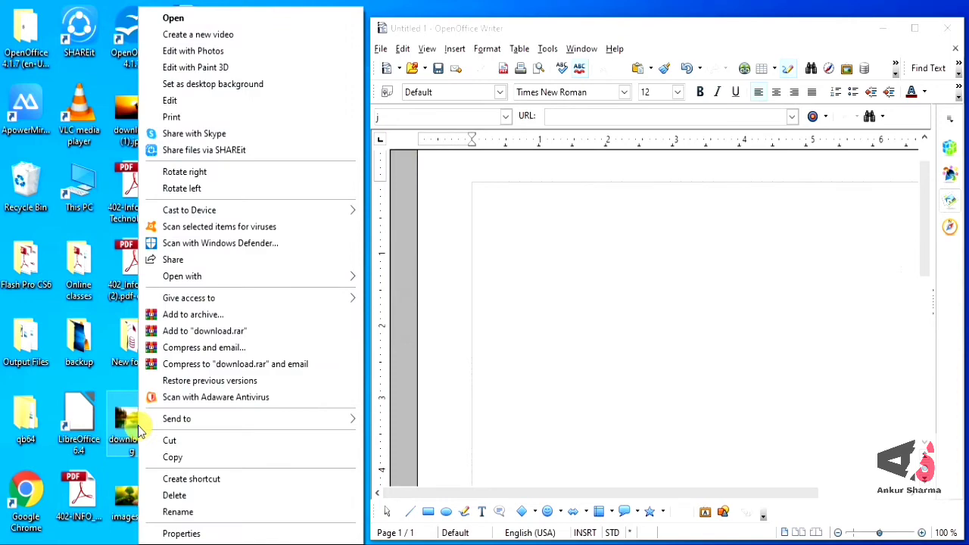
click(174, 460)
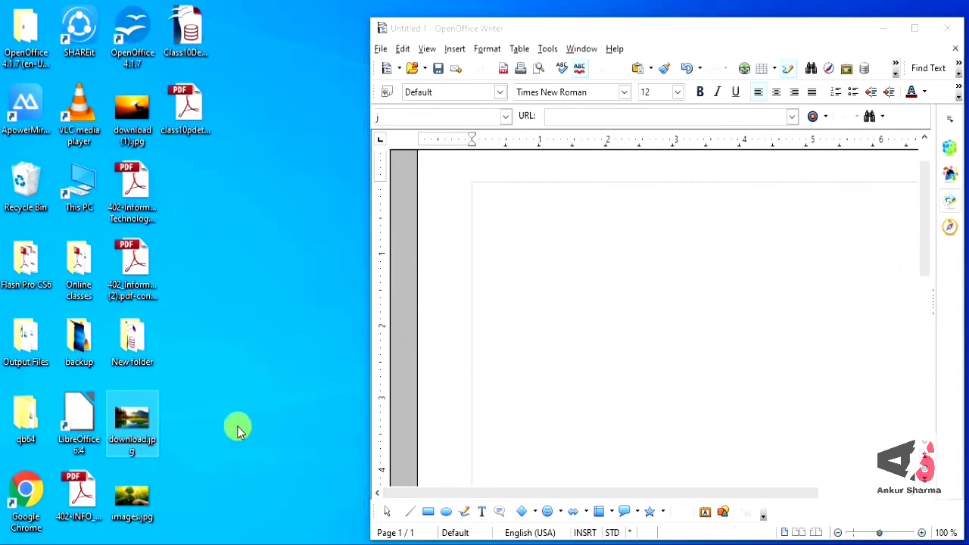
click(640, 232)
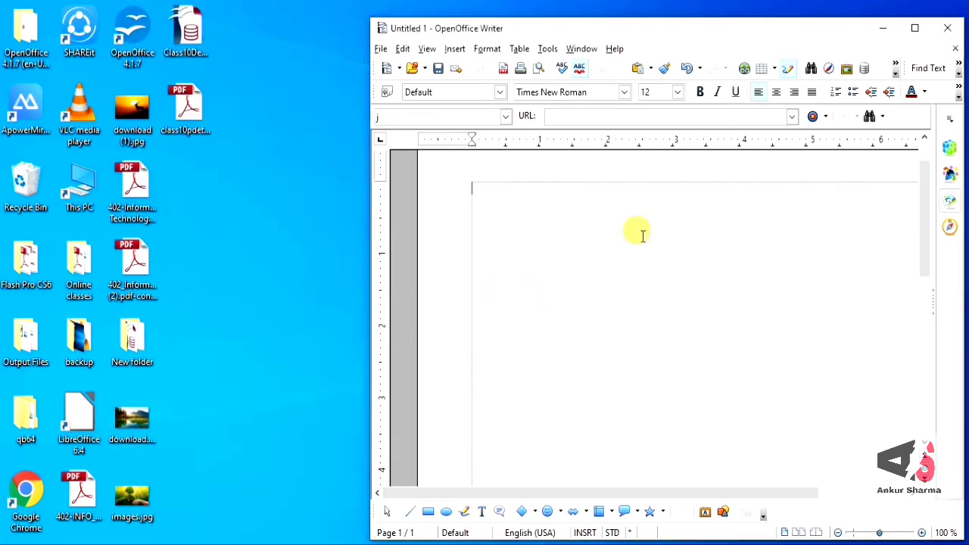
click(915, 28)
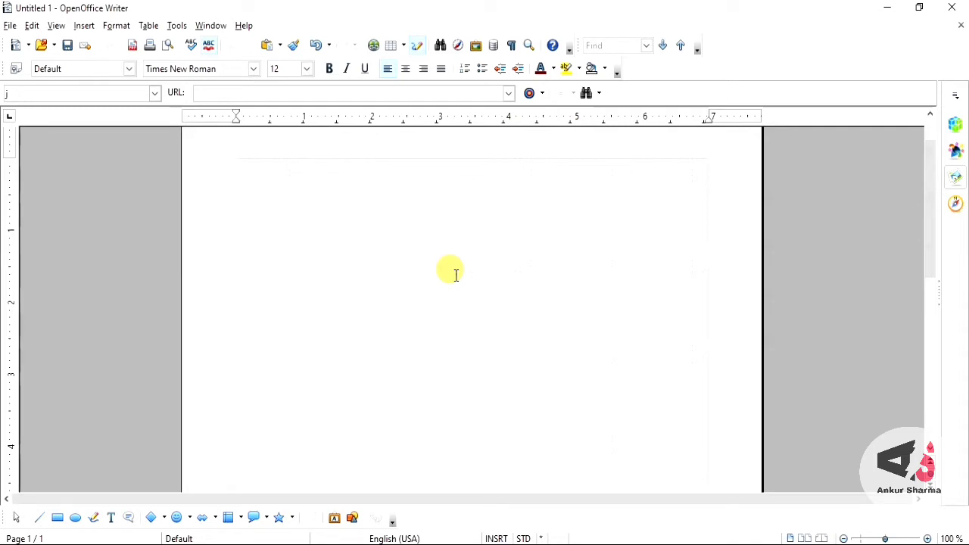
key(ctrl+v)
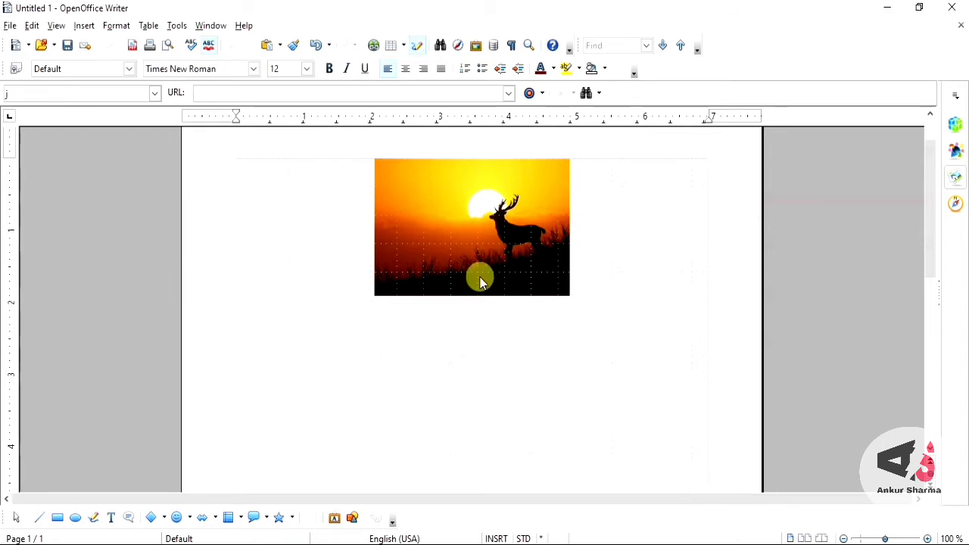
Select the deer picture and check whether Picture is enabled in the list of available toolbars.
click(481, 223)
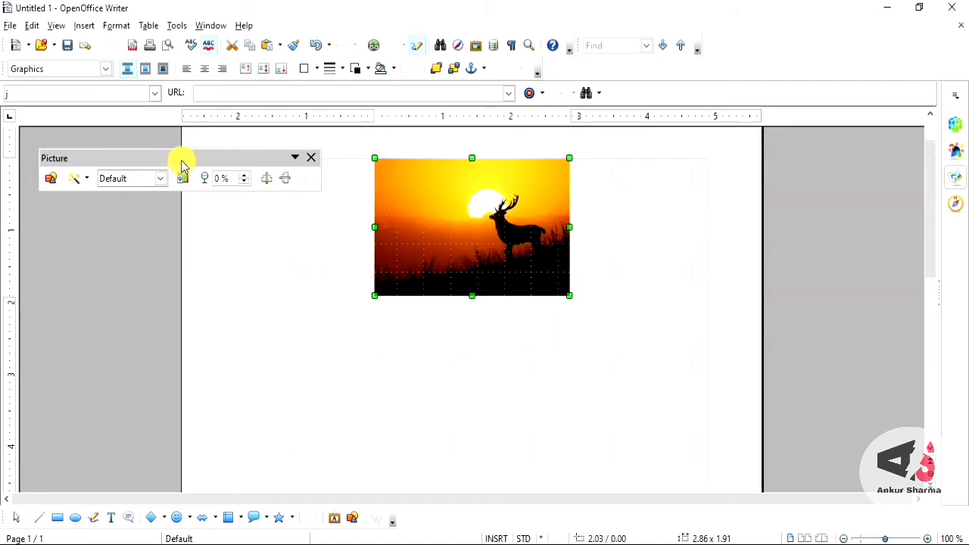
drag(190, 163, 179, 156)
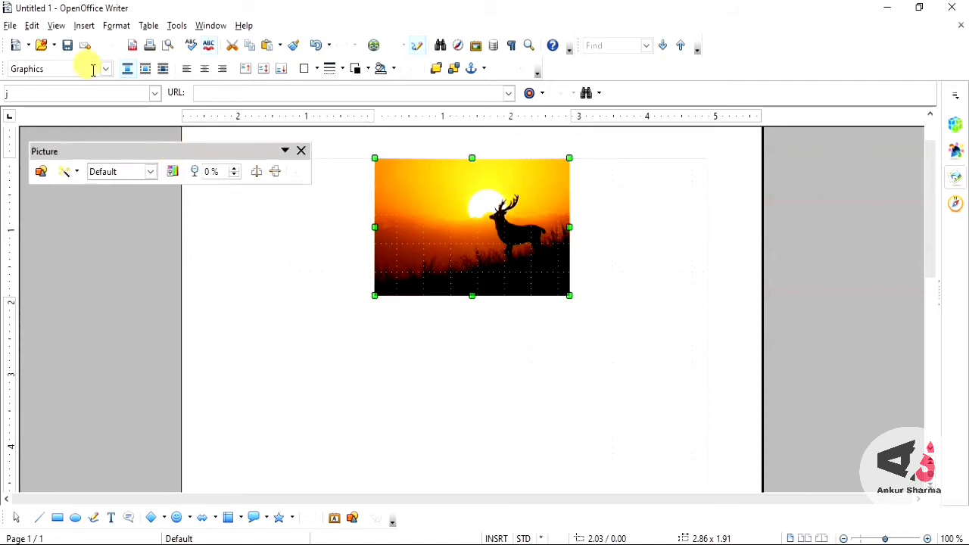
click(59, 27)
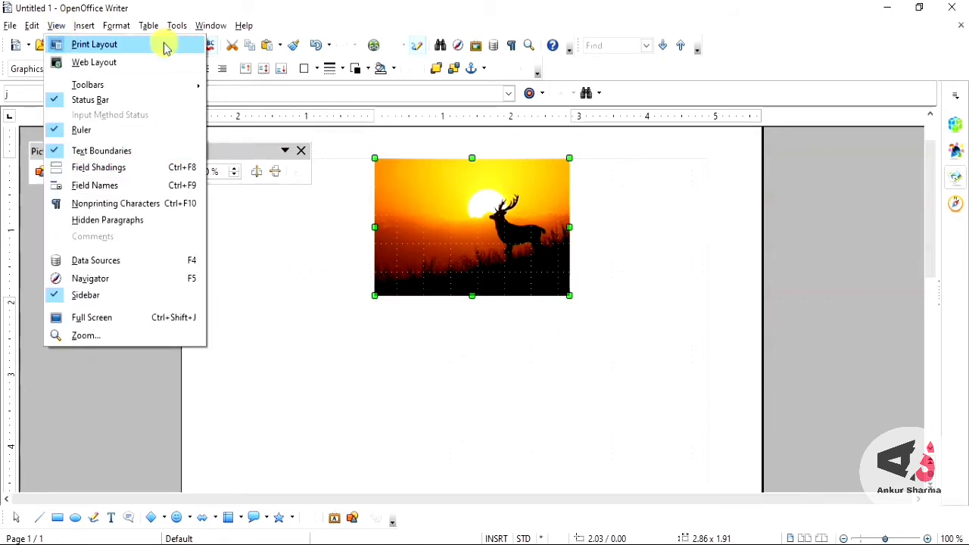
mouse_move(174, 87)
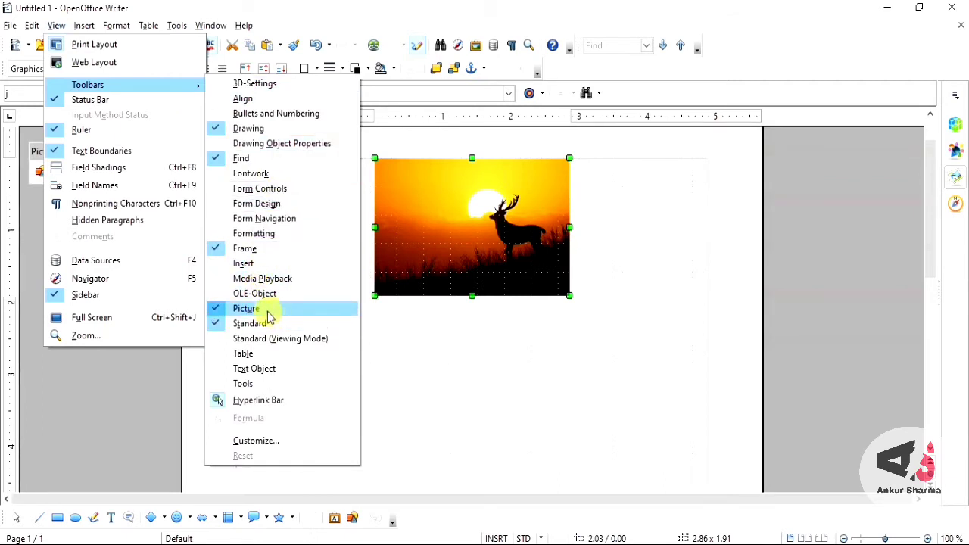
click(431, 378)
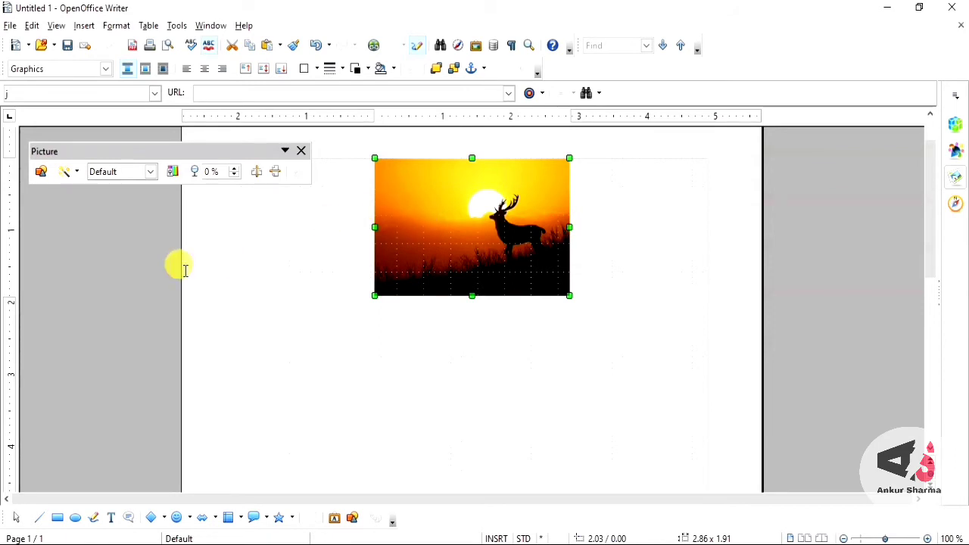
Replace the selected deer picture with images.jpg from the Desktop folder.
click(40, 172)
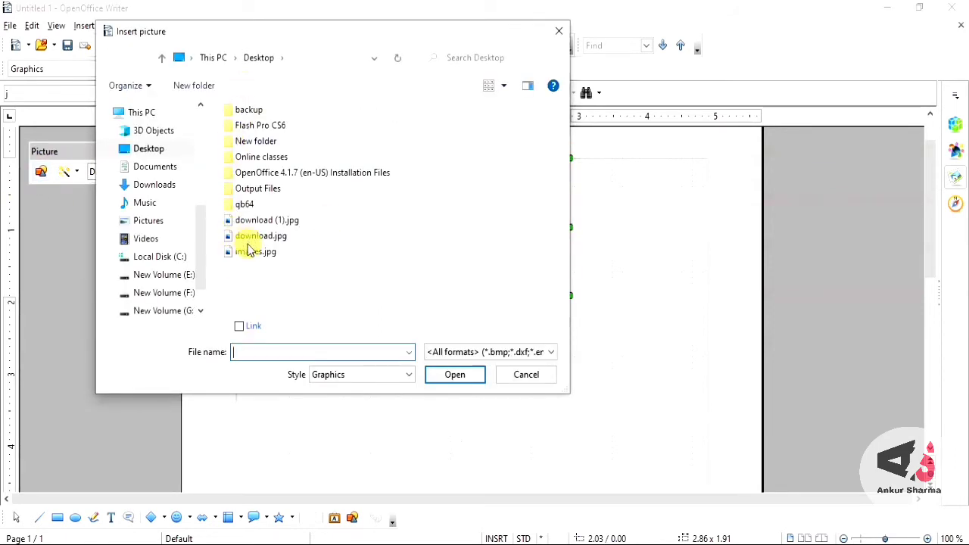
click(253, 252)
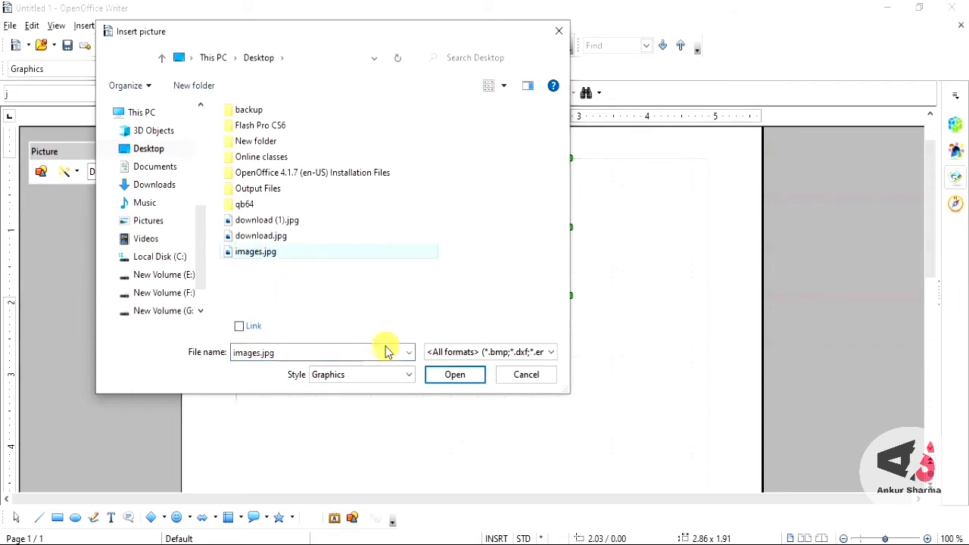
click(443, 375)
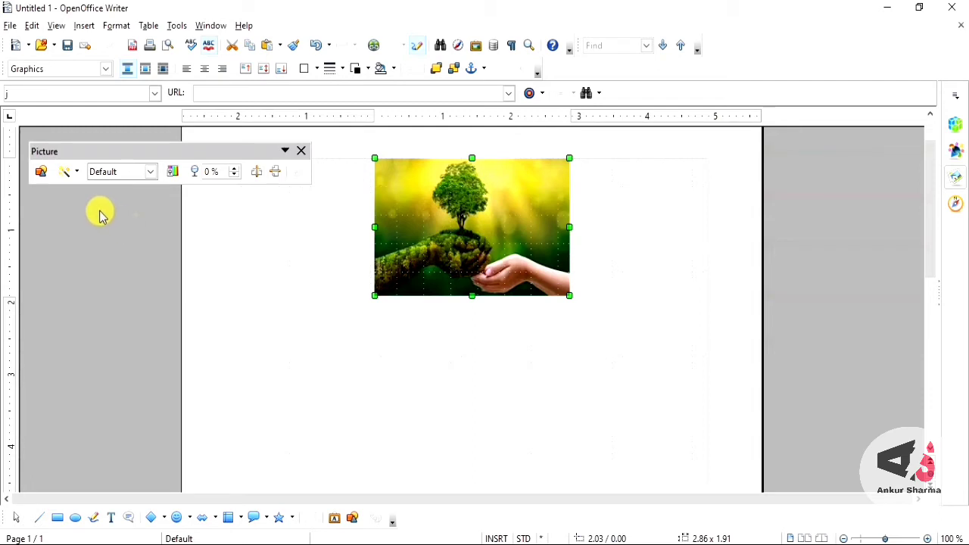
Try the charcoal sketch filter on the tree picture and undo it.
click(78, 174)
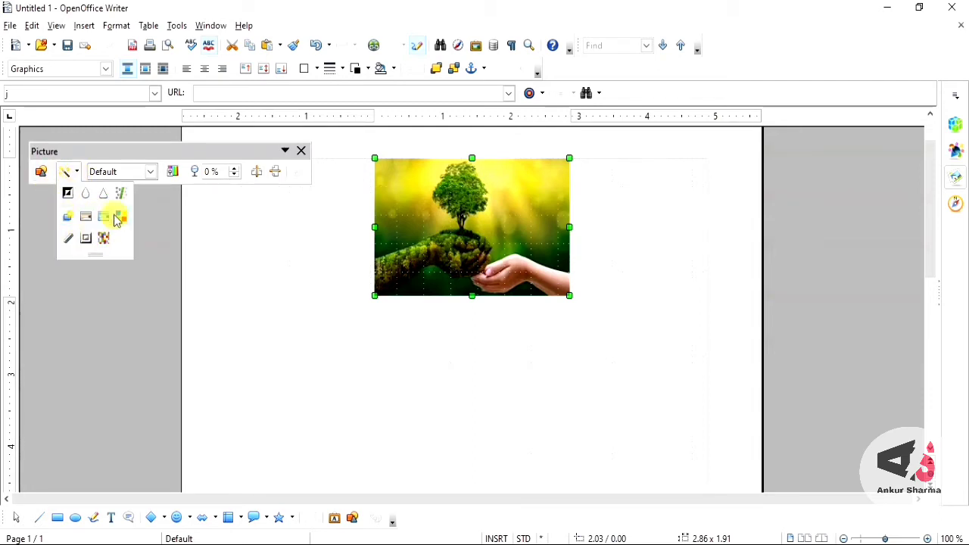
click(68, 240)
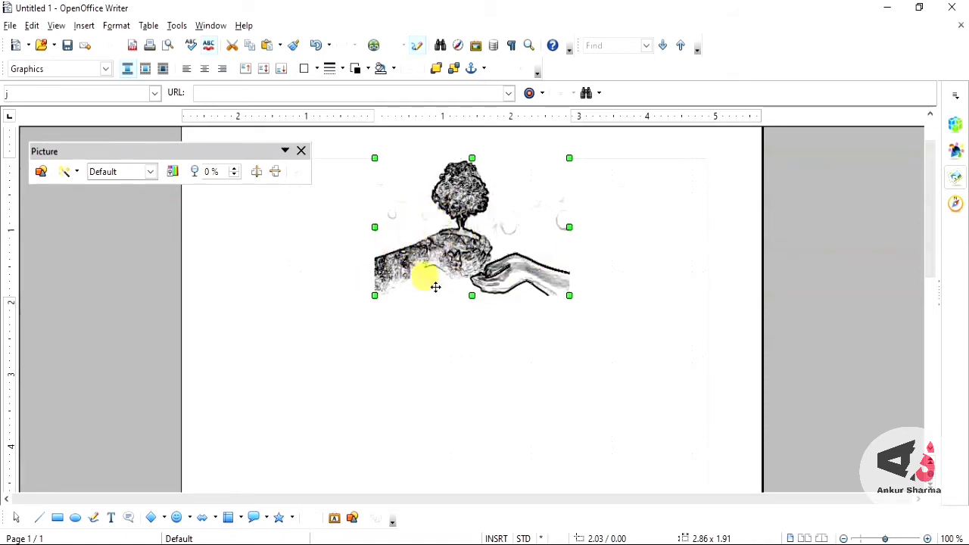
key(ctrl+z)
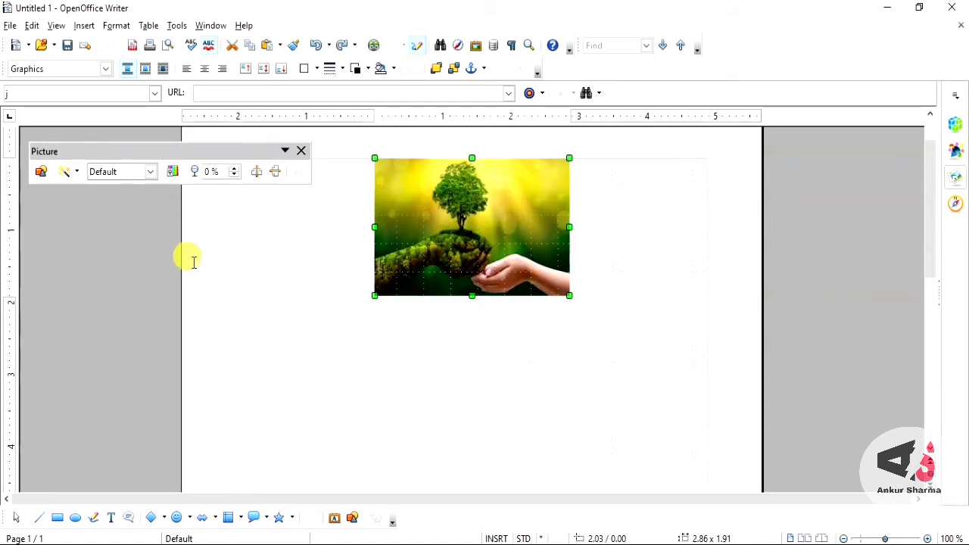
Try the Invert filter on the tree picture and undo it.
click(78, 173)
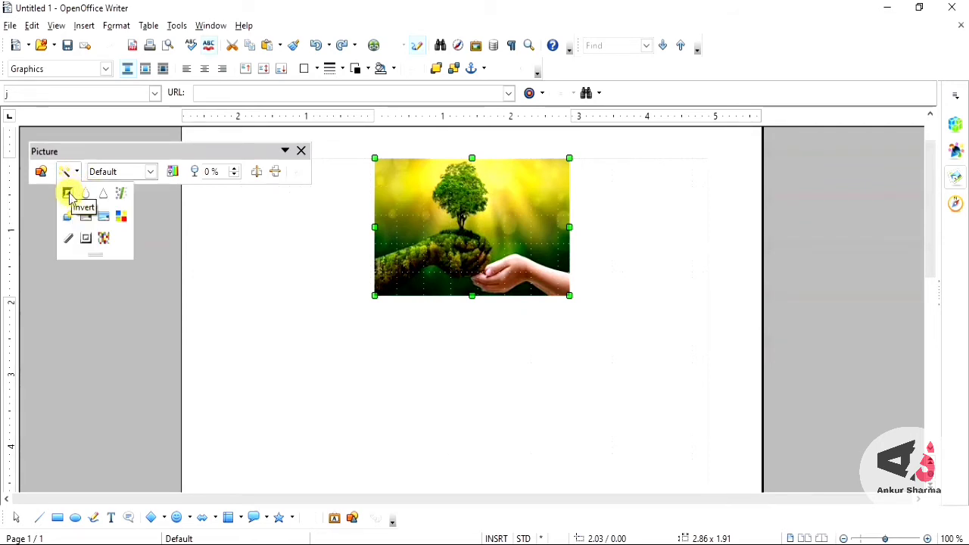
click(67, 194)
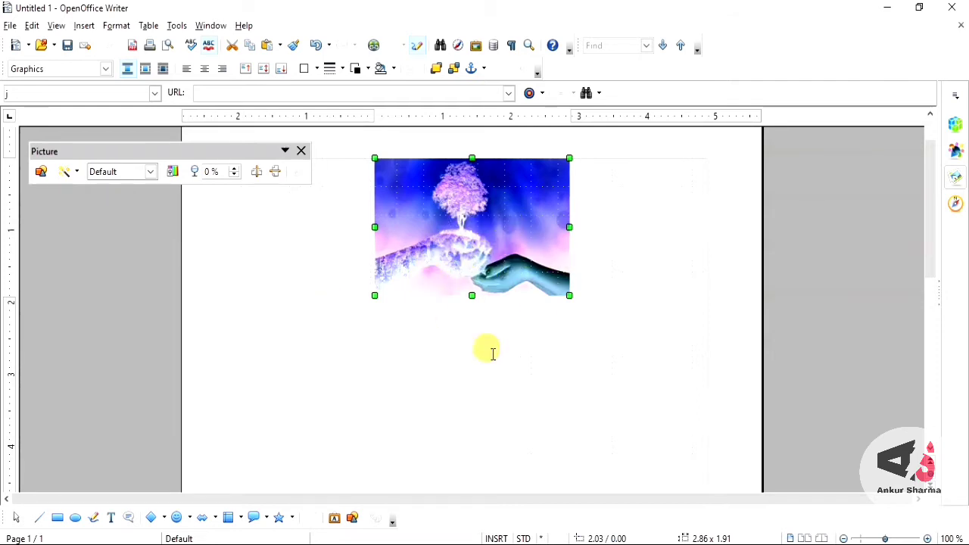
key(ctrl+z)
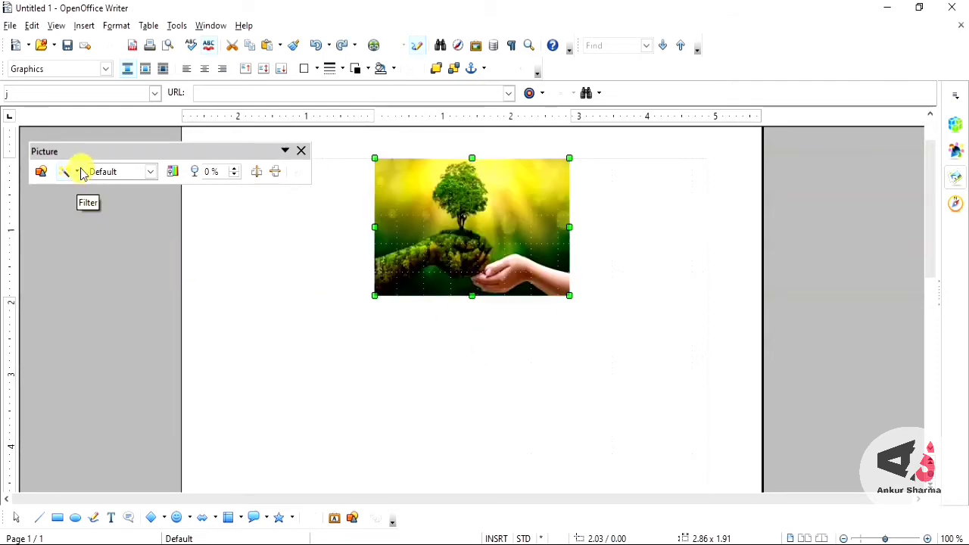
Try the Solarization filter on the tree picture with a threshold value of 70%.
click(77, 173)
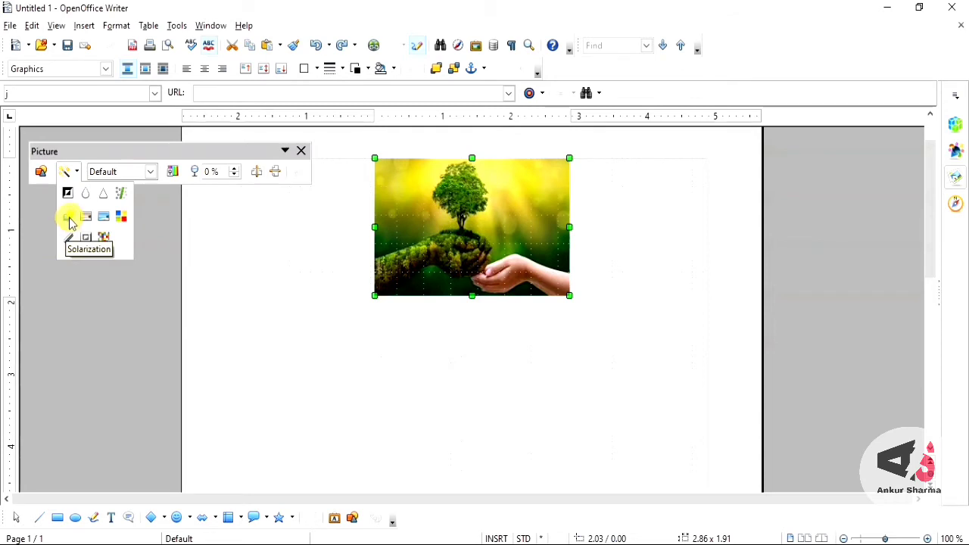
click(69, 218)
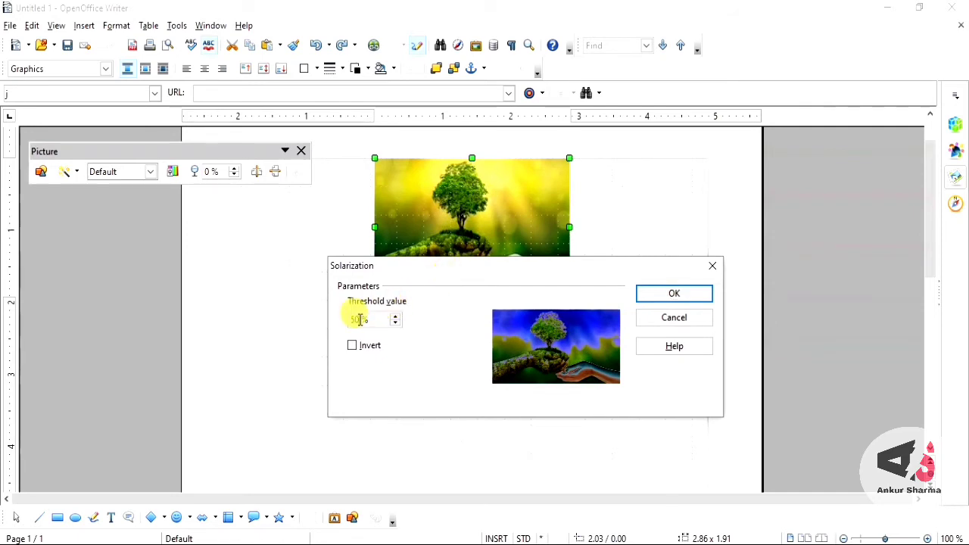
drag(360, 320, 348, 324)
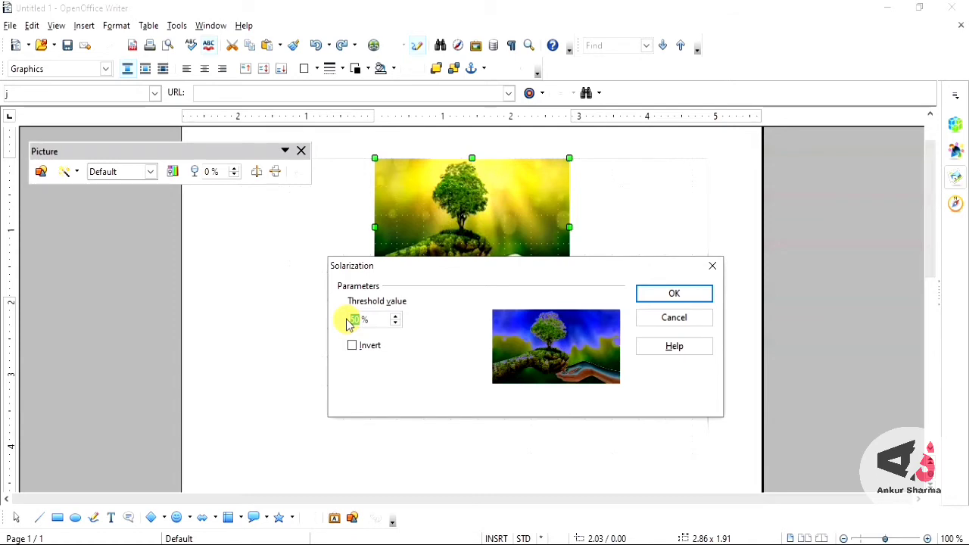
text(70)
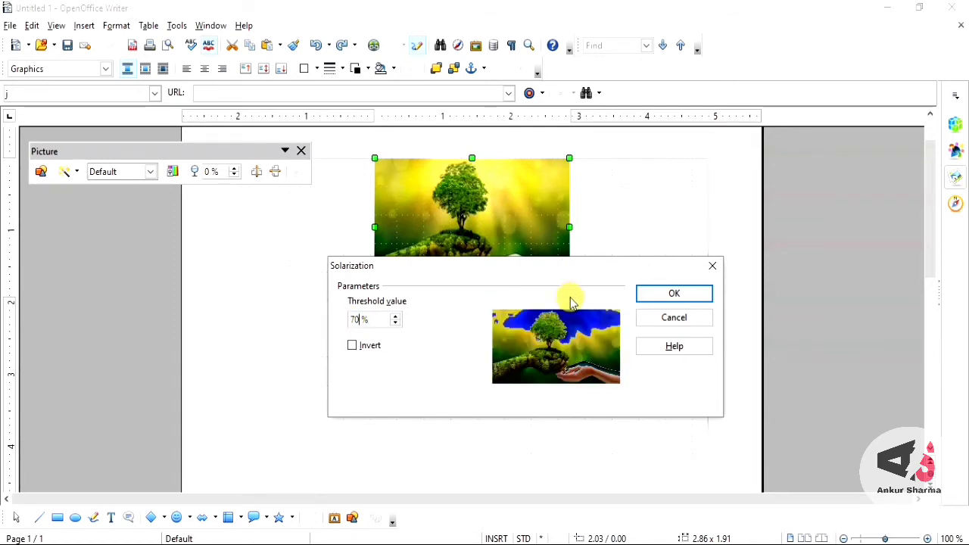
click(651, 300)
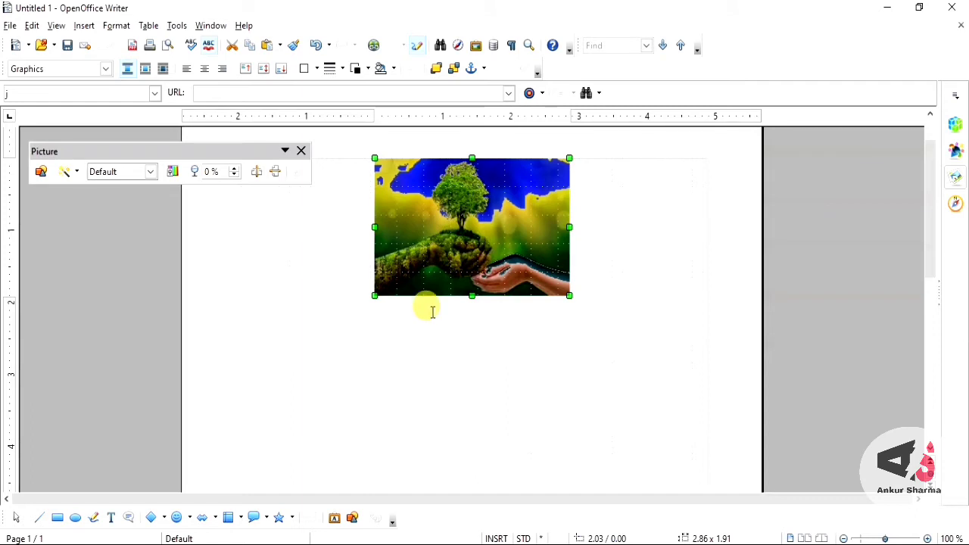
Try the Posterize filter on the solarized tree picture, adjusting the number of poster colors.
click(77, 174)
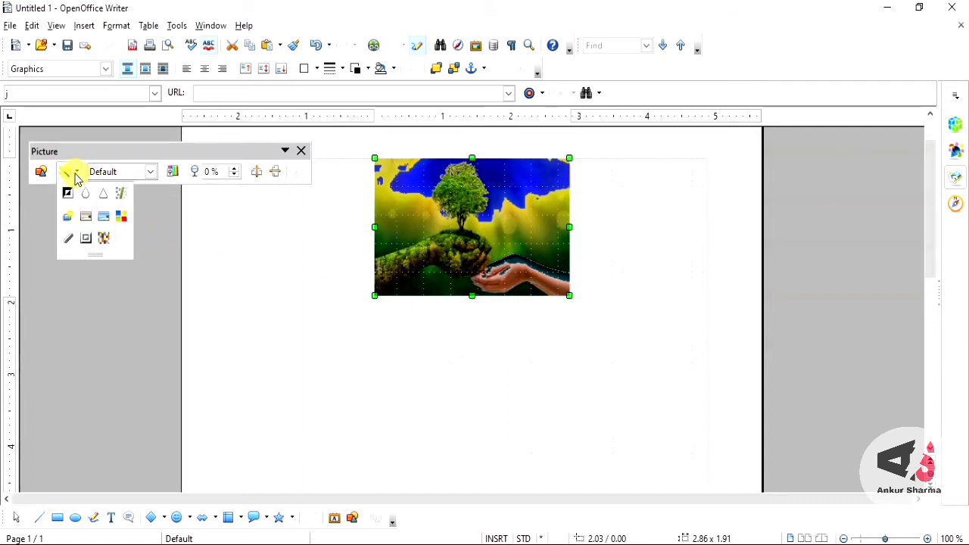
click(111, 221)
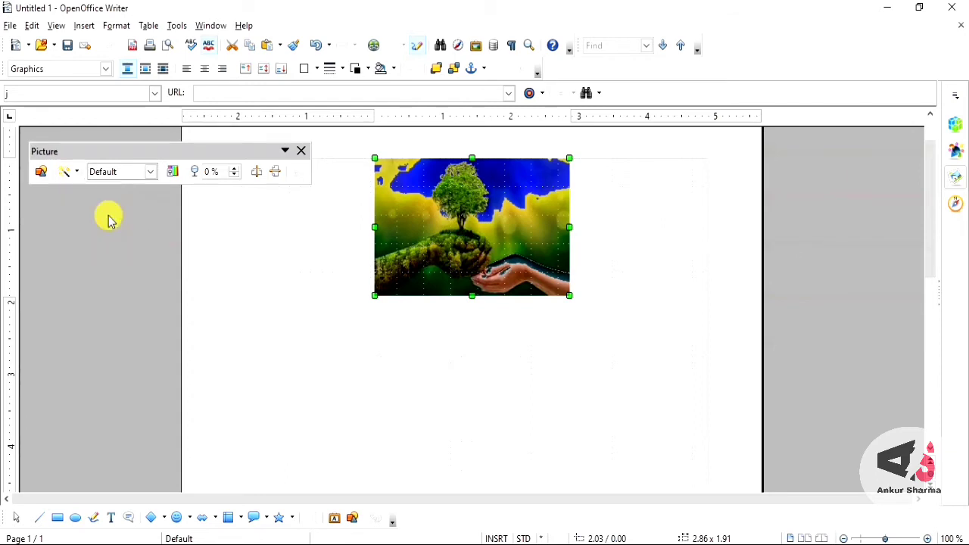
drag(404, 211, 447, 235)
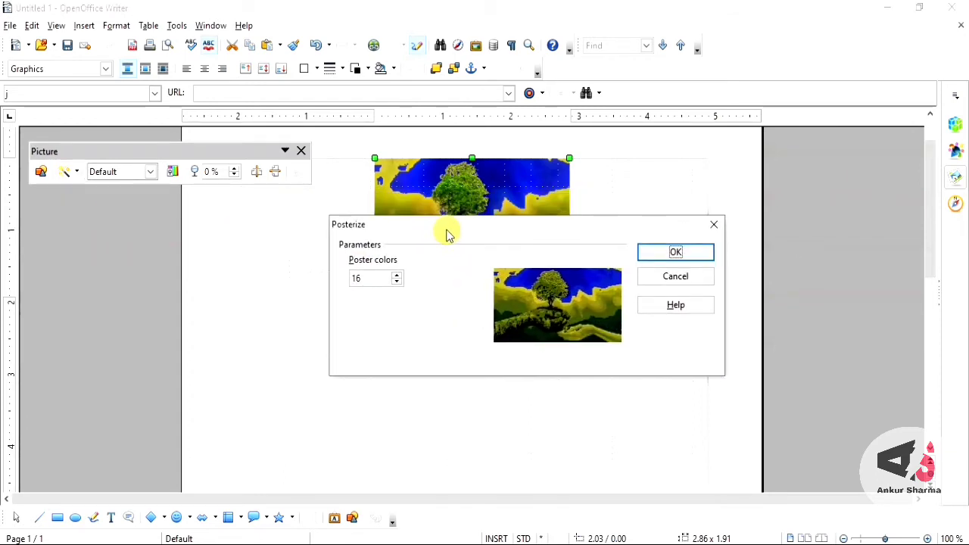
click(355, 279)
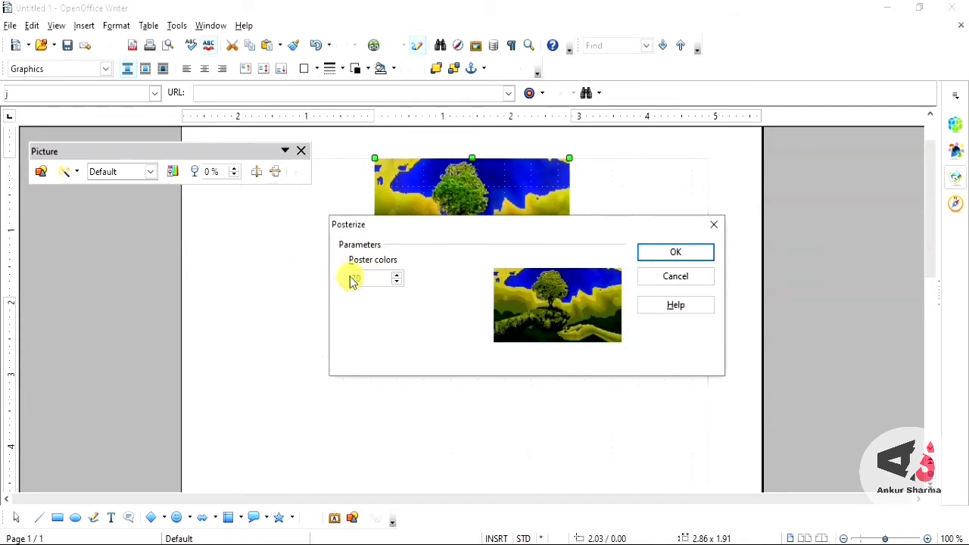
click(672, 253)
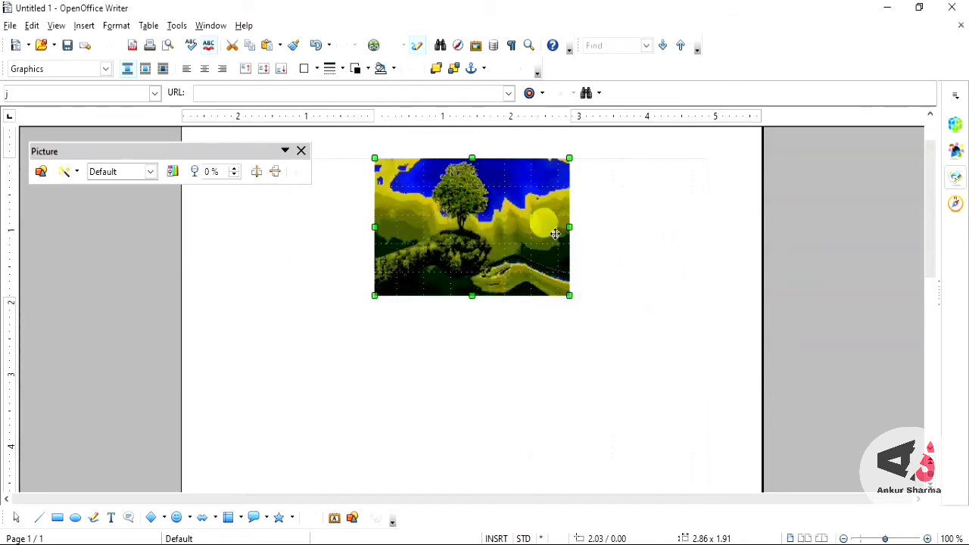
Look through the available filters and graphics modes, and undo the Posterize and Solarization filters on the tree picture.
click(77, 172)
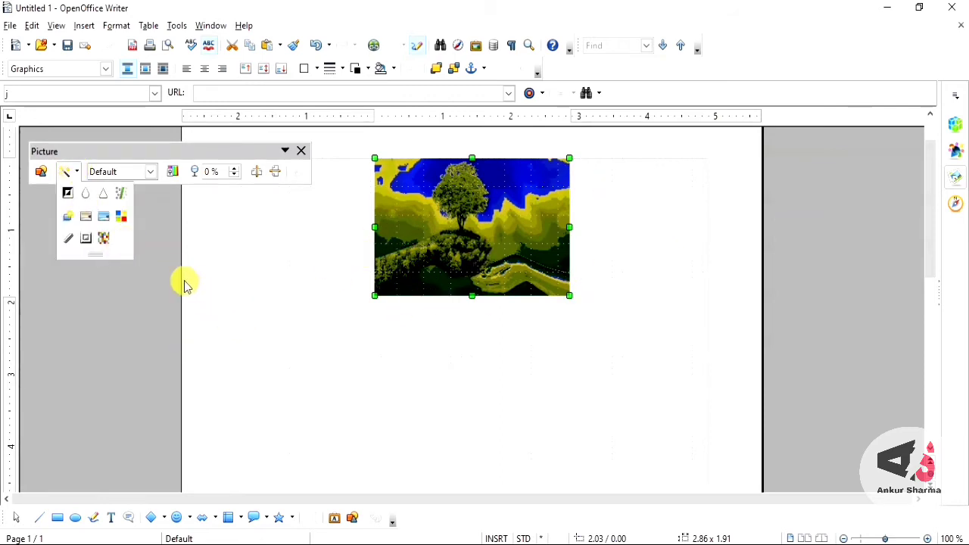
click(158, 283)
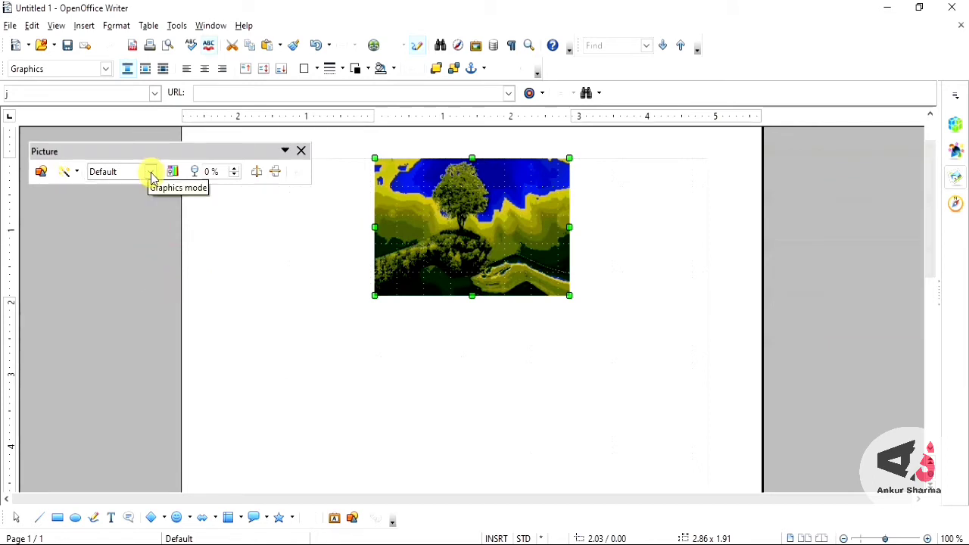
click(151, 172)
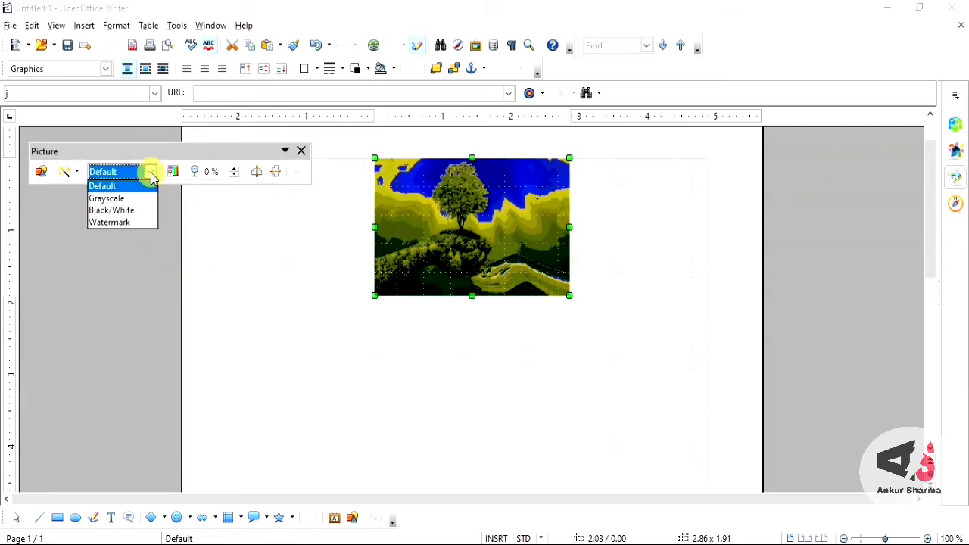
click(334, 351)
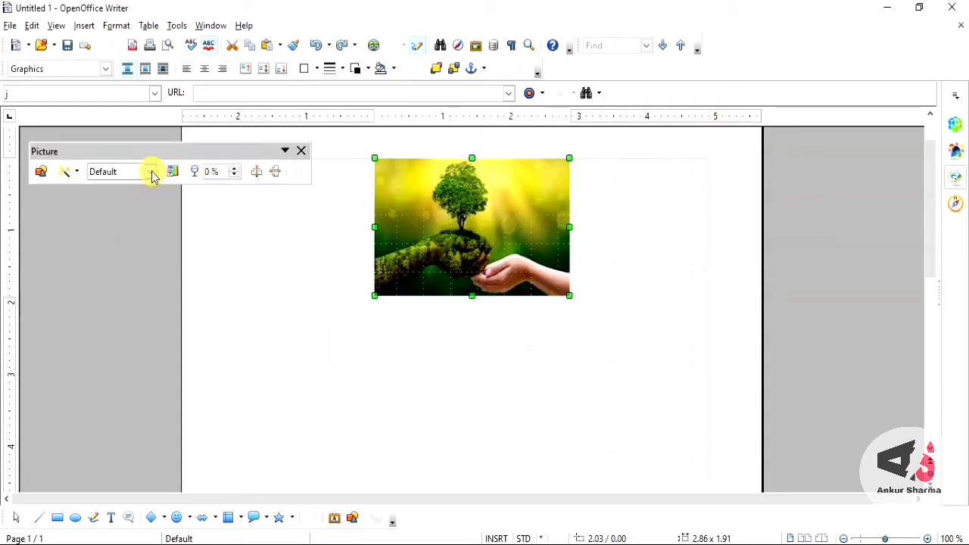
Try the Grayscale, Black/White and Watermark graphics modes in turn on the tree picture.
click(152, 173)
click(138, 200)
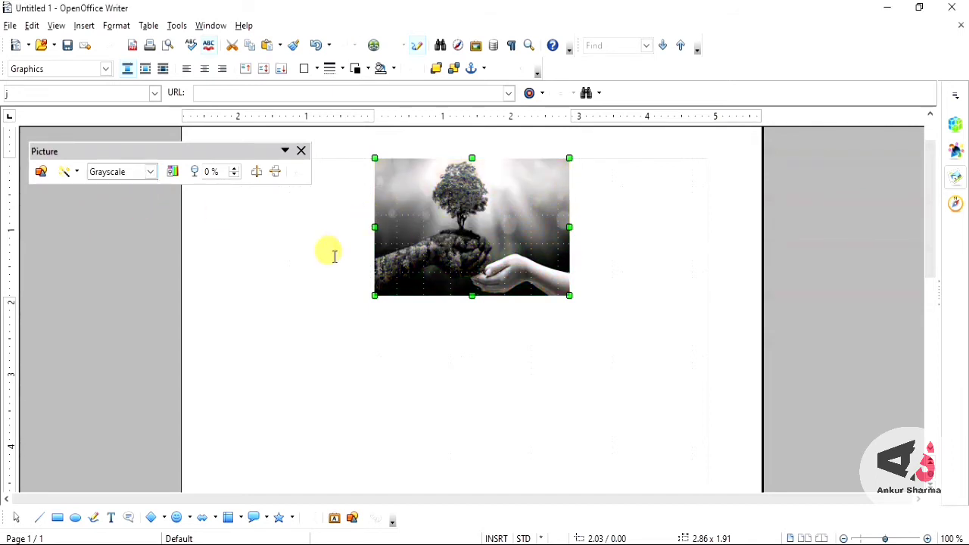
click(152, 174)
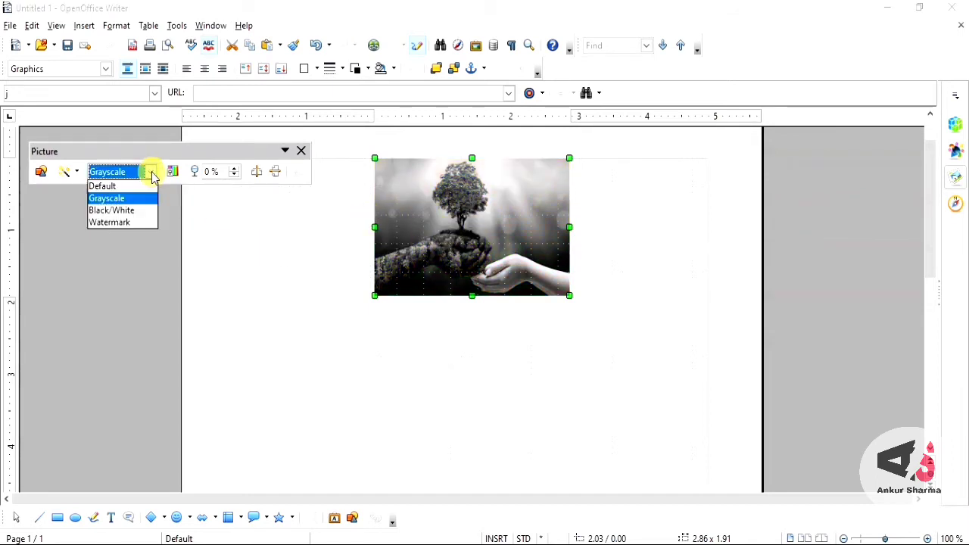
click(139, 212)
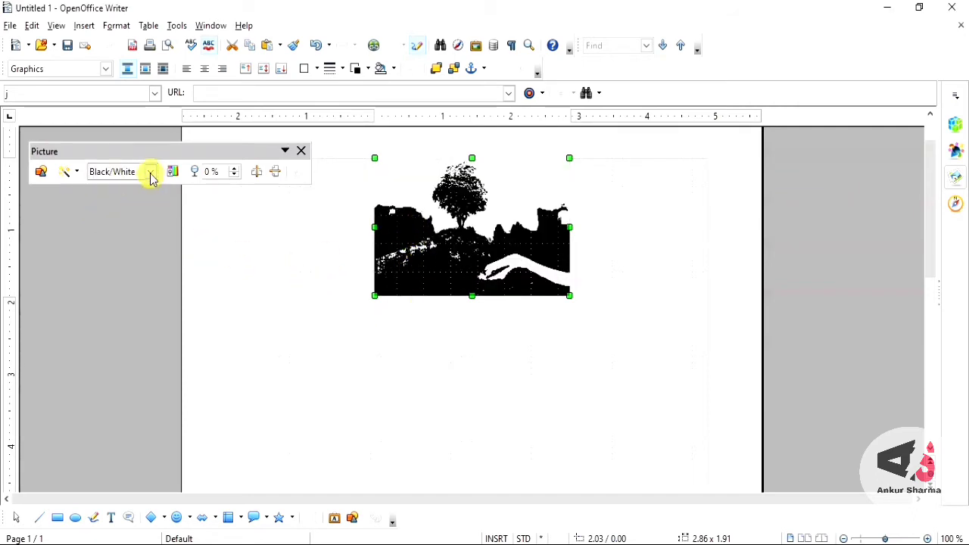
click(150, 174)
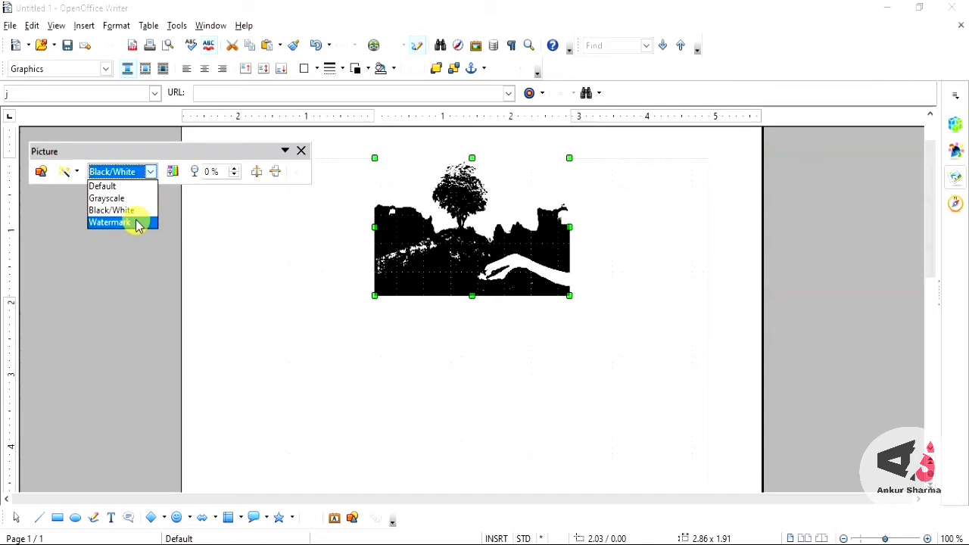
click(138, 222)
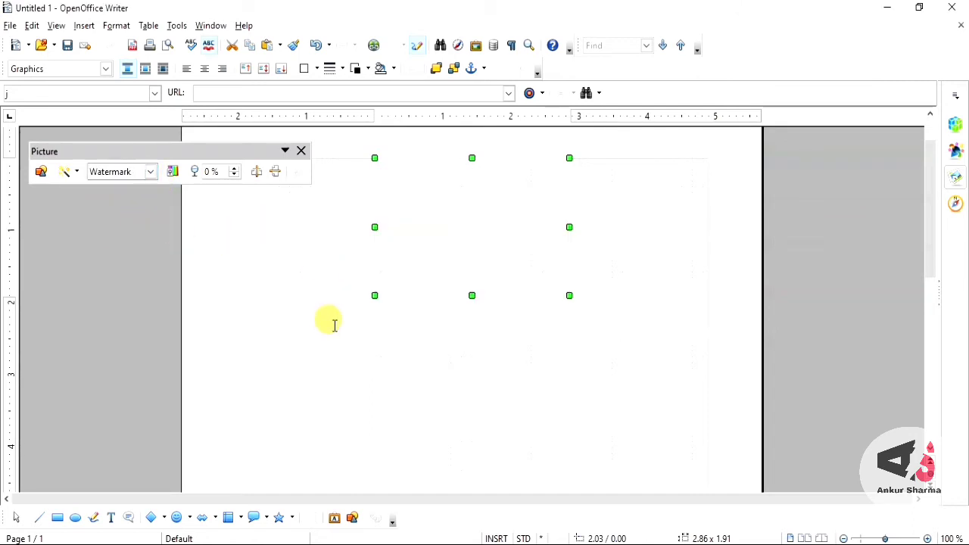
Undo the three graphics mode changes to restore the tree picture's Default mode.
key(ctrl+z)
key(ctrl+z)
key(ctrl+z)
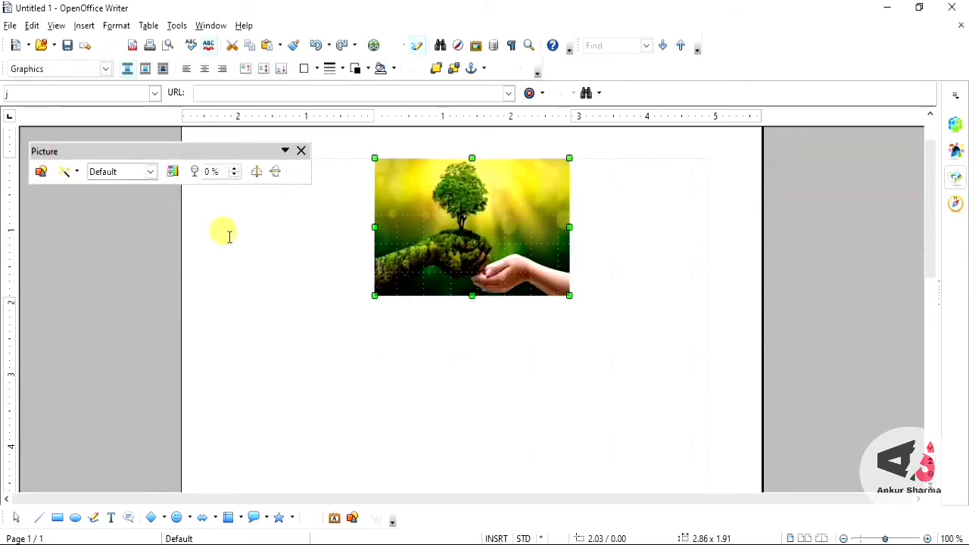
Display the color adjustment settings for the tree picture and set its red component to 20%.
click(174, 172)
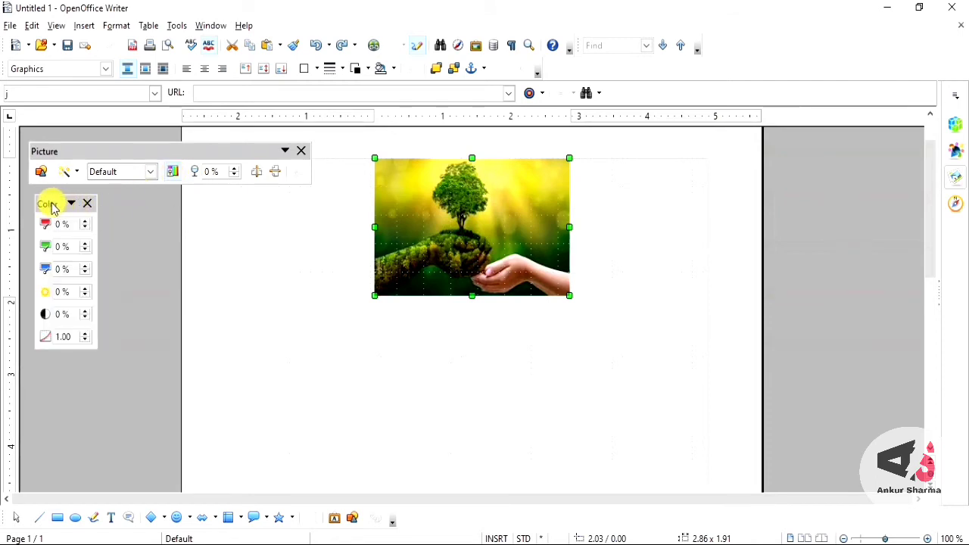
drag(52, 209, 77, 212)
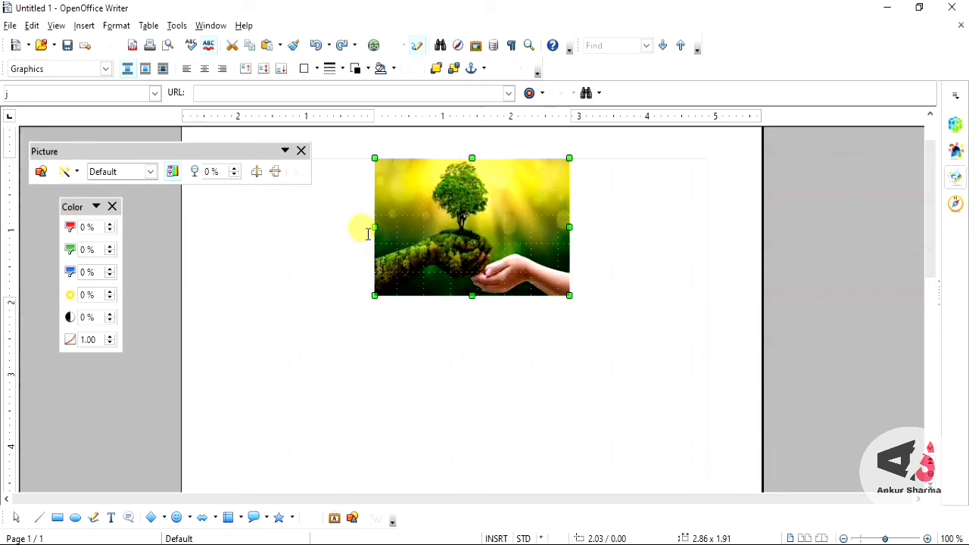
click(88, 228)
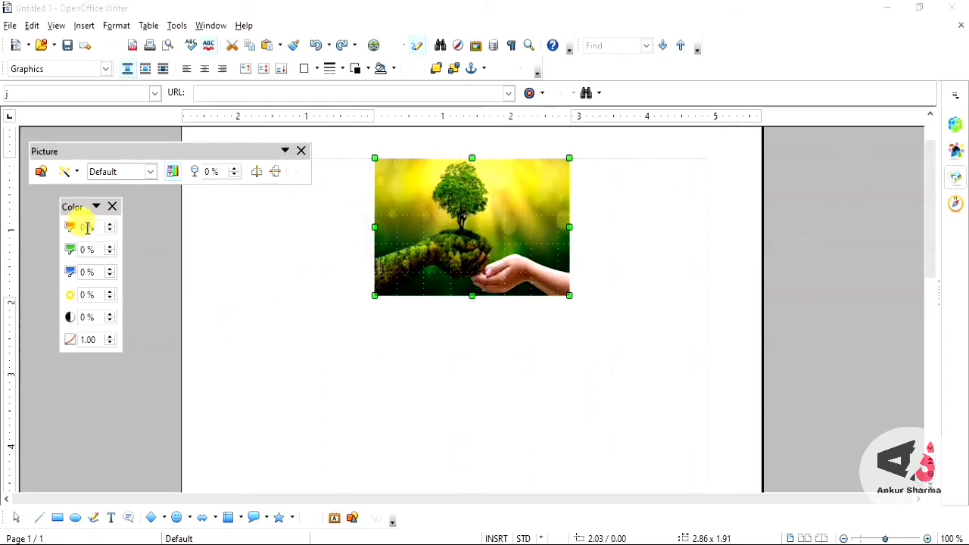
text(20)
key(Return)
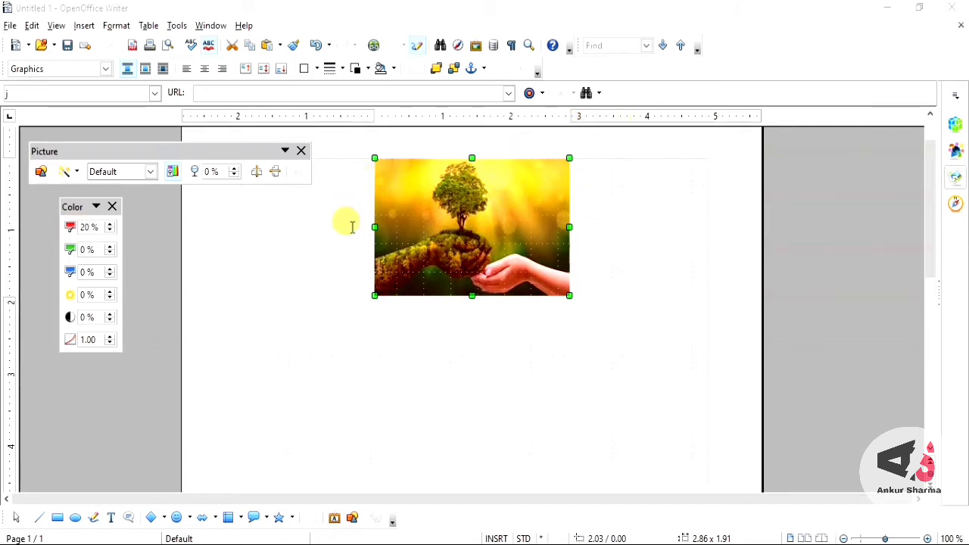
Set the tree picture's green component to 10% and its blue component to 25%.
click(79, 250)
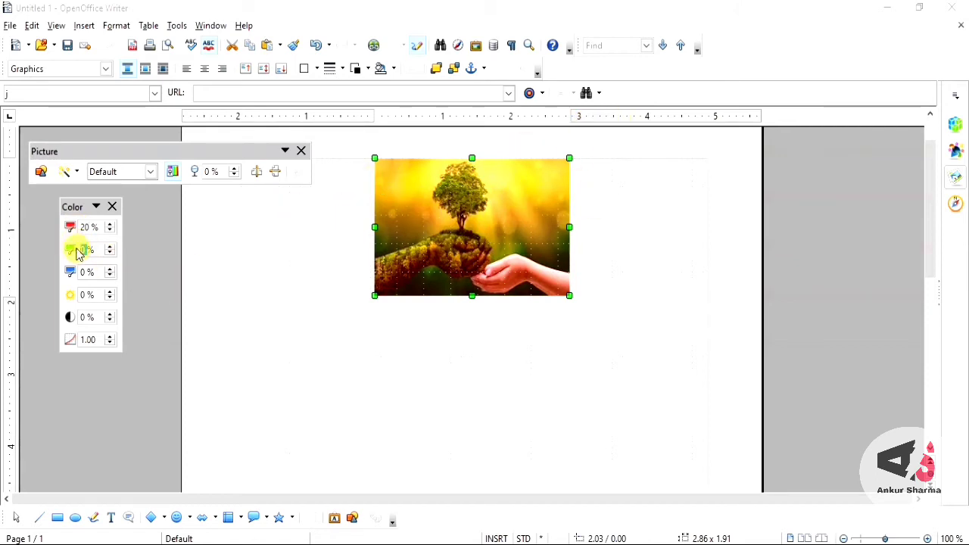
text(10)
key(Return)
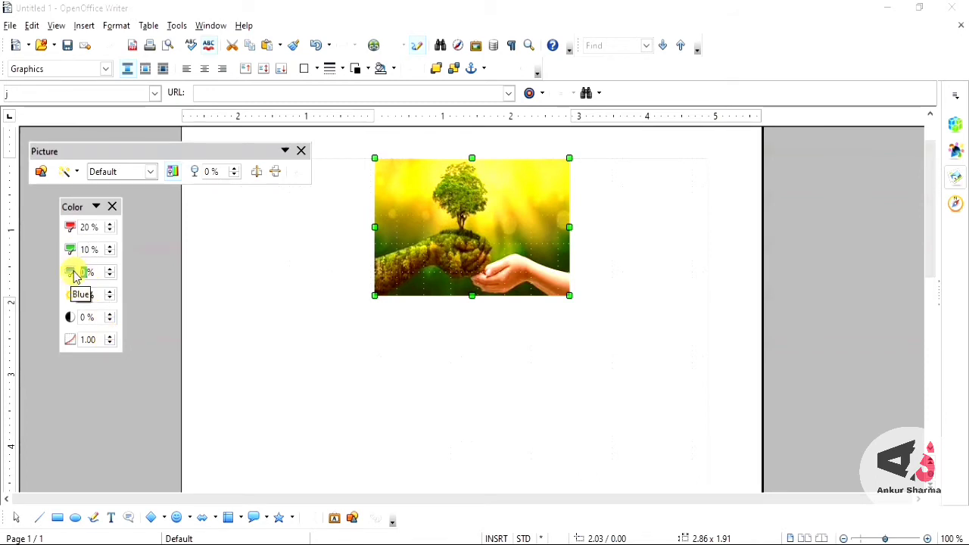
key(Return)
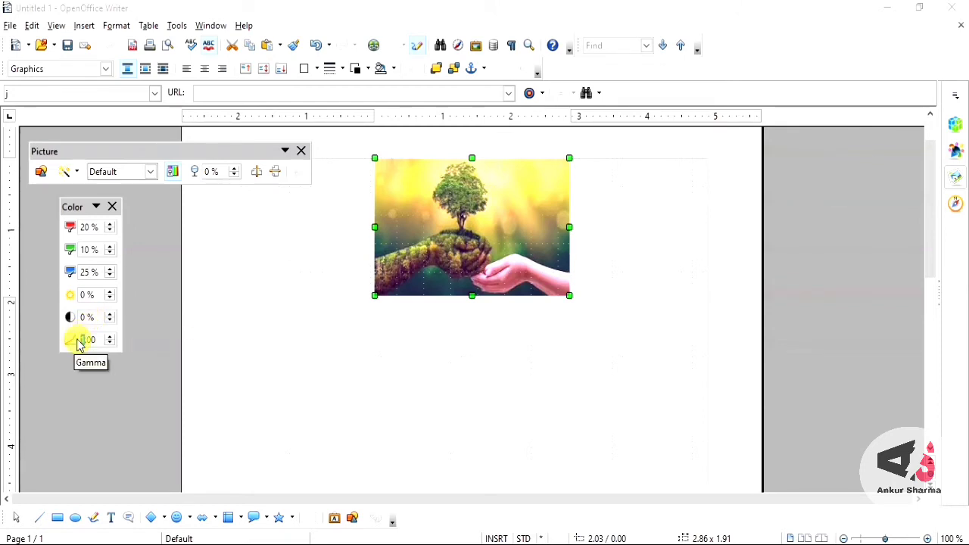
Try gamma values of 10 and 15 on the tree picture before restoring 1.00, and set its contrast to 10%.
text(10)
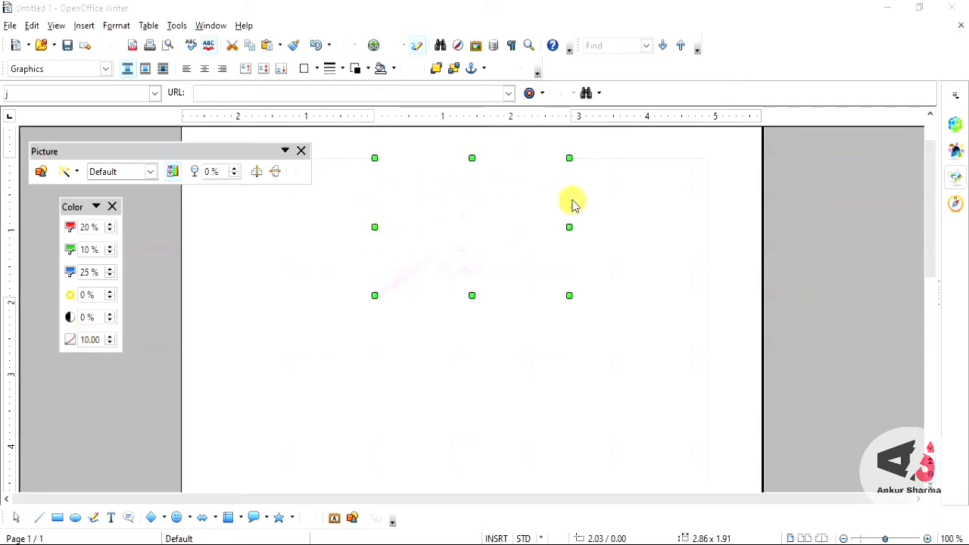
key(BackSpace)
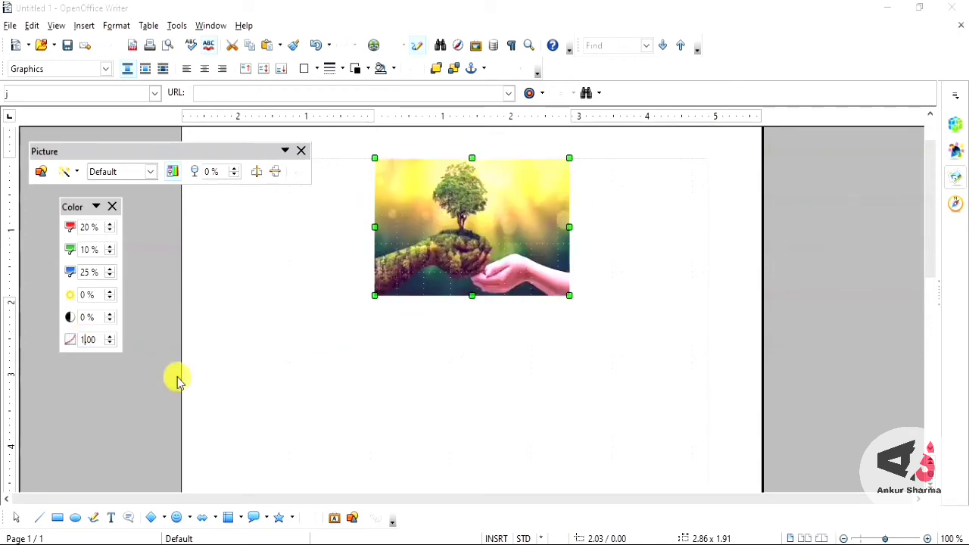
text(5)
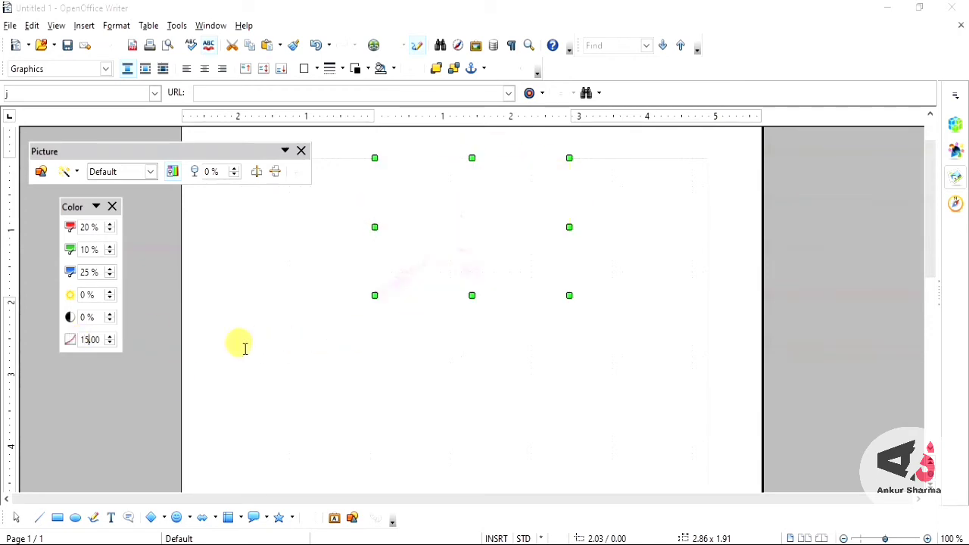
key(BackSpace)
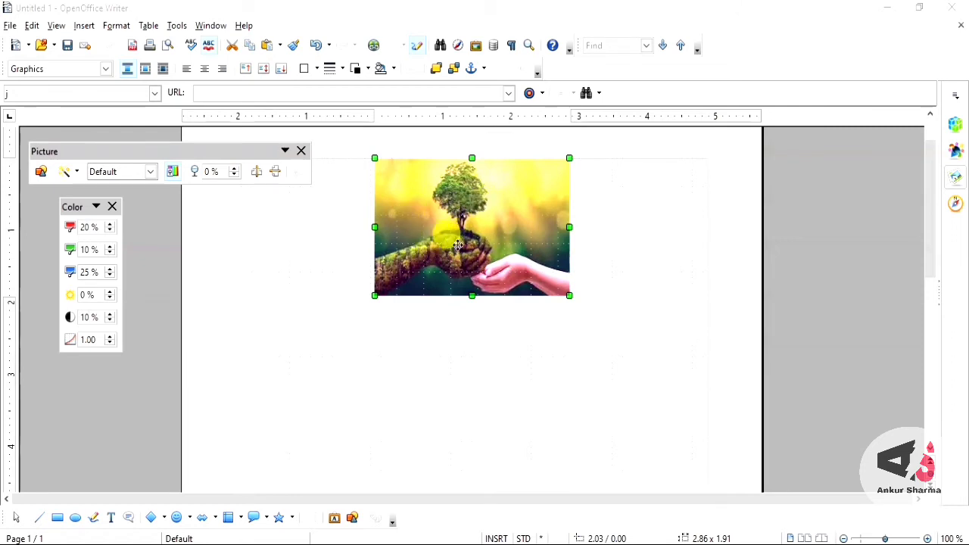
Set the tree picture's transparency to 50% and deselect it.
click(237, 172)
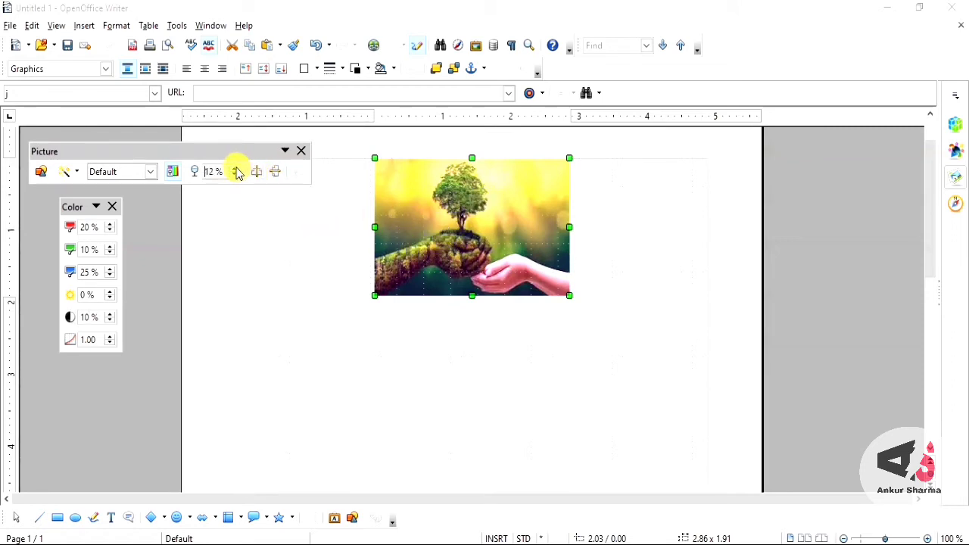
drag(214, 171, 199, 169)
text(5)
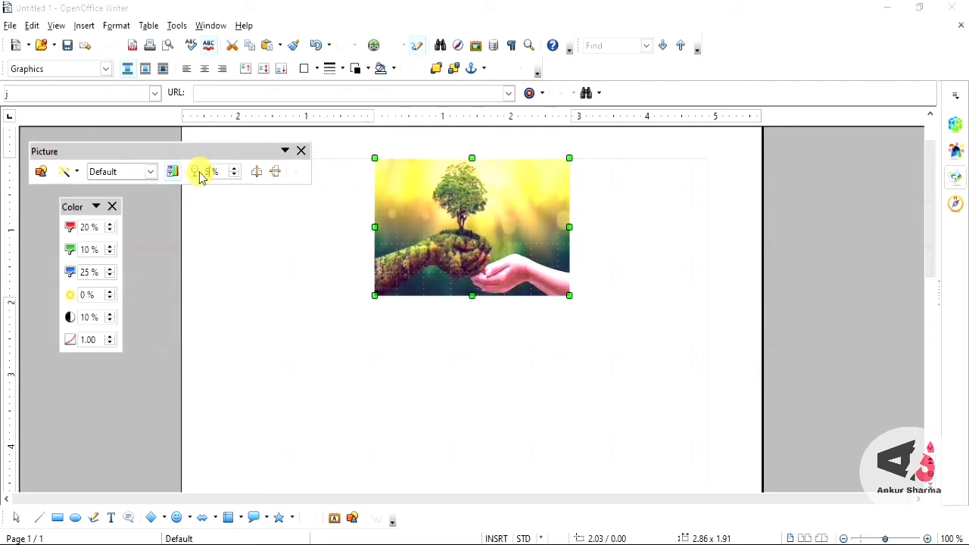
text(0)
key(Return)
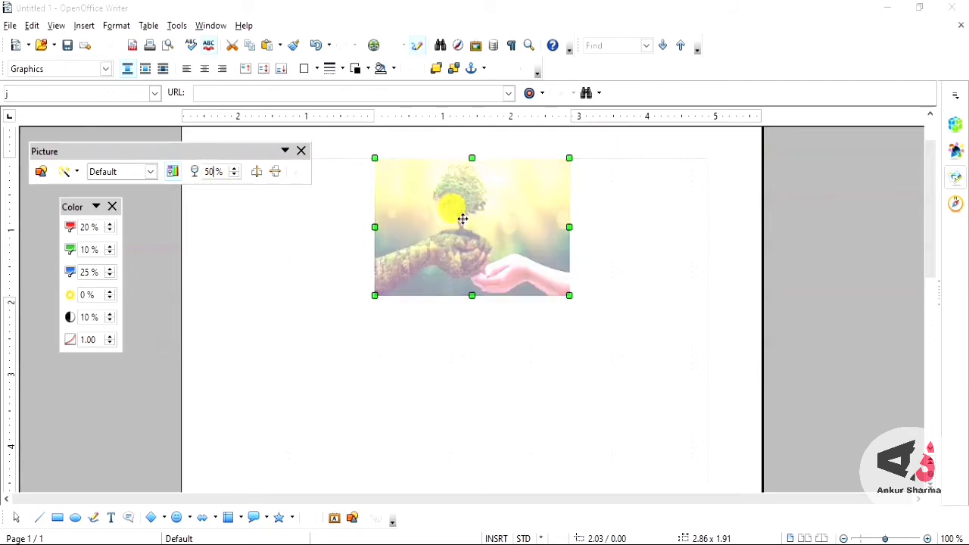
click(596, 301)
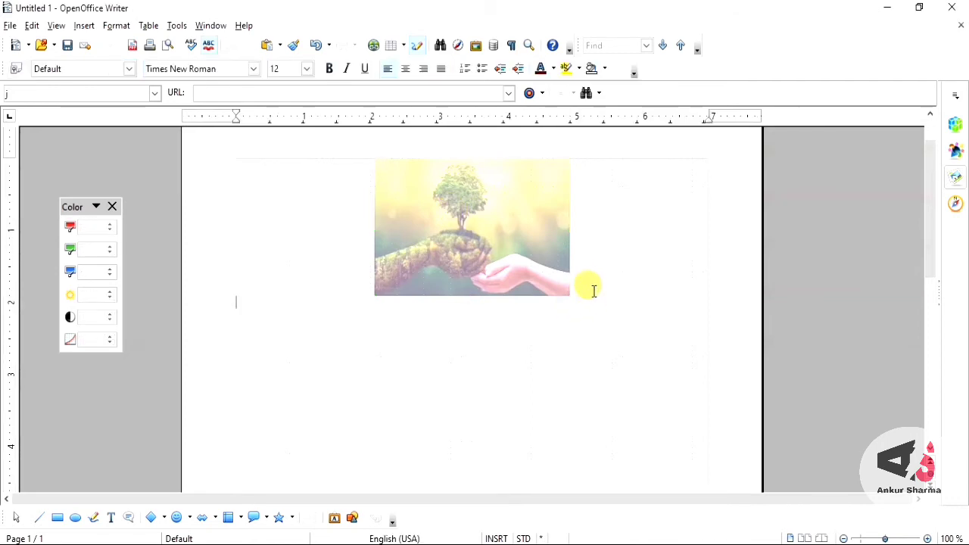
Fill the area below the tree picture with several lines of filler text beginning "jhdjshdjs" and continuing with repeated g's.
key(Return)
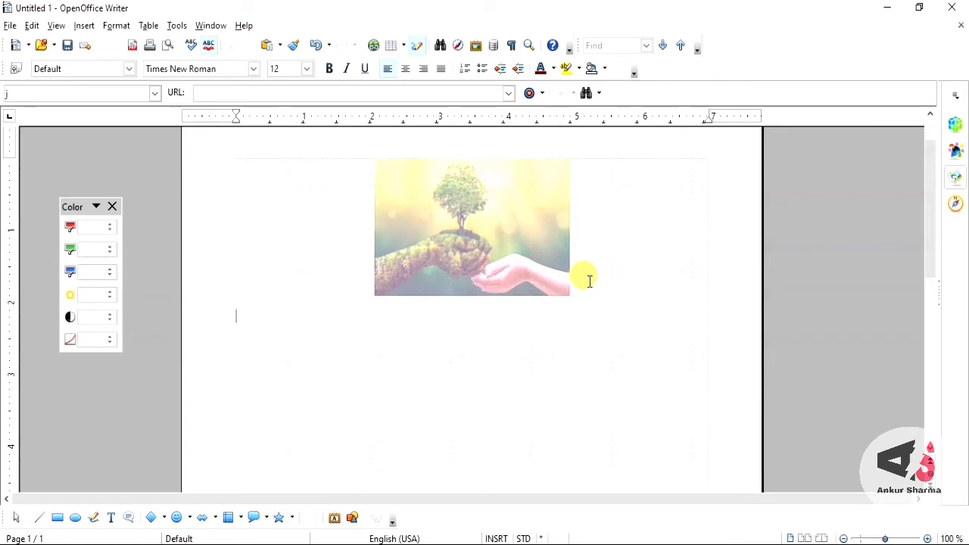
text(jhdjshdjsggggggggggggggggggggggggggggggggggggggggggg)
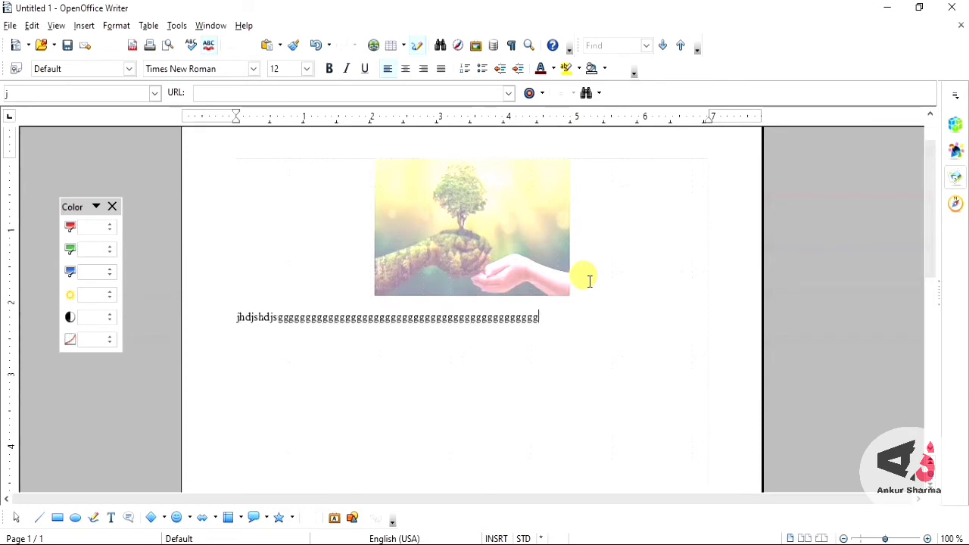
text(ggggggggggggggggggggggggggggggggggggggggggggggggg)
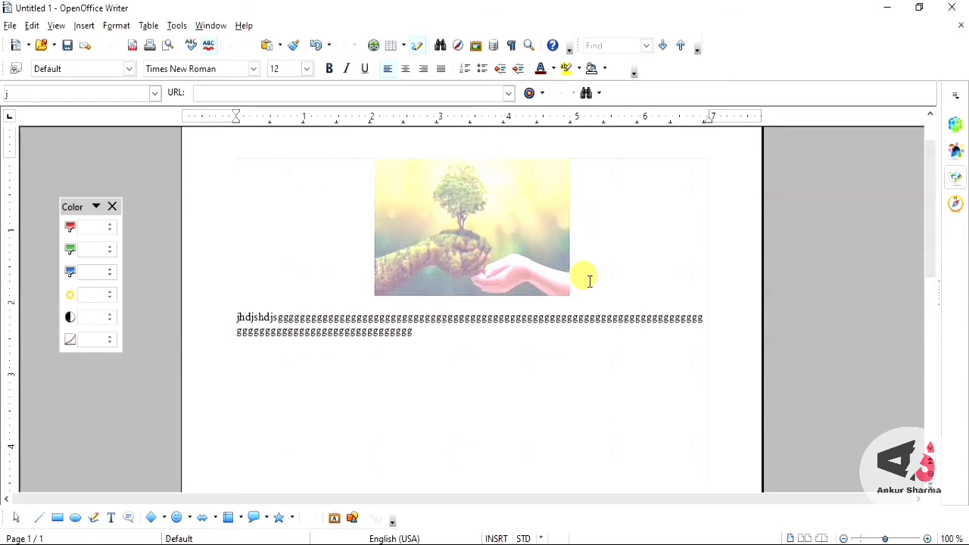
text(ggggggggggggggggggggggggggggg)
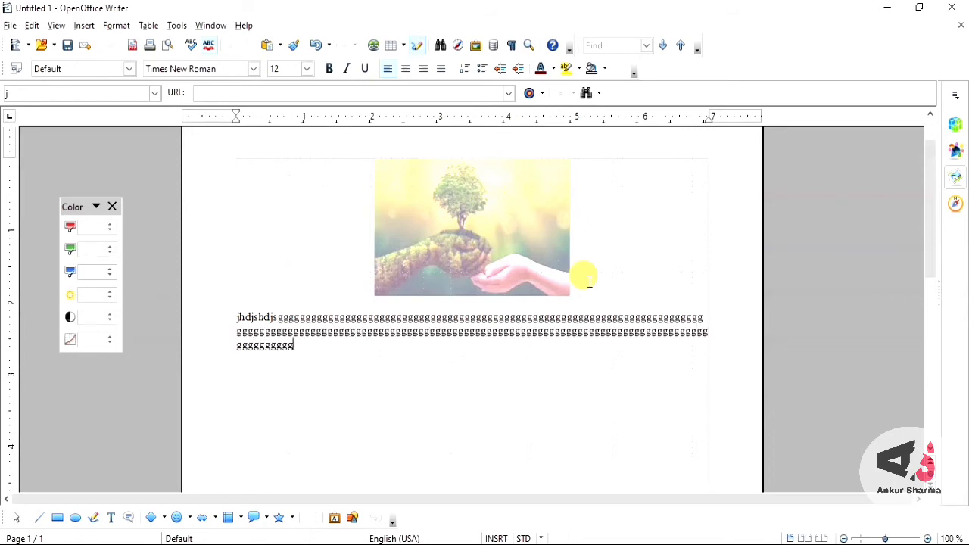
text(gggggggggggggggggggggggggggggggggggggggggggggggggggggggggggggggggggggggggggggggggggg)
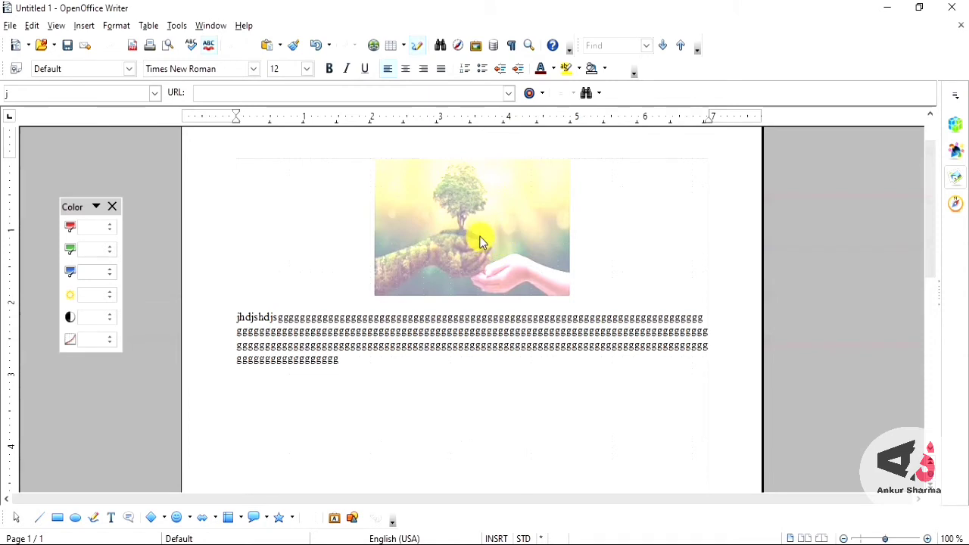
Raise the tree picture's transparency to 66% and set its text wrapping to Wrap Through.
click(471, 224)
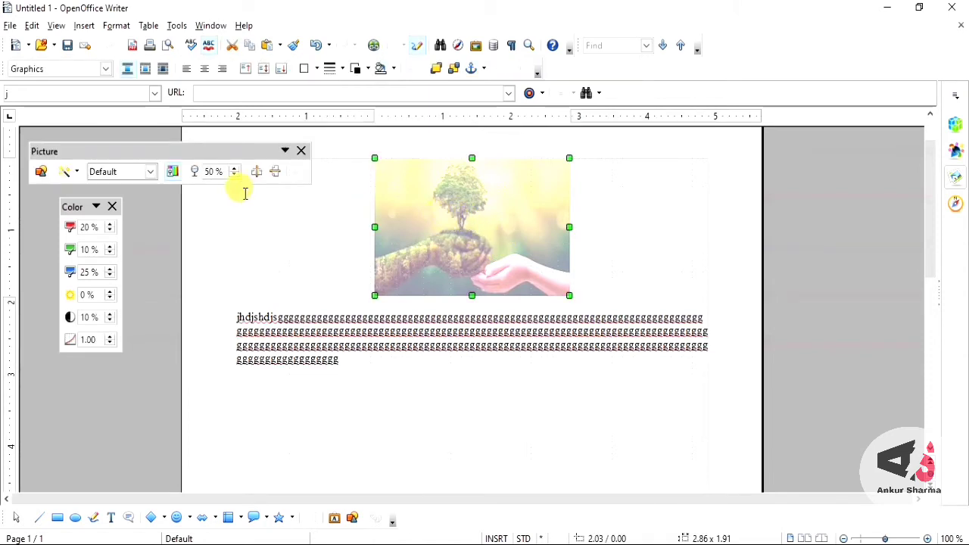
double_click(235, 168)
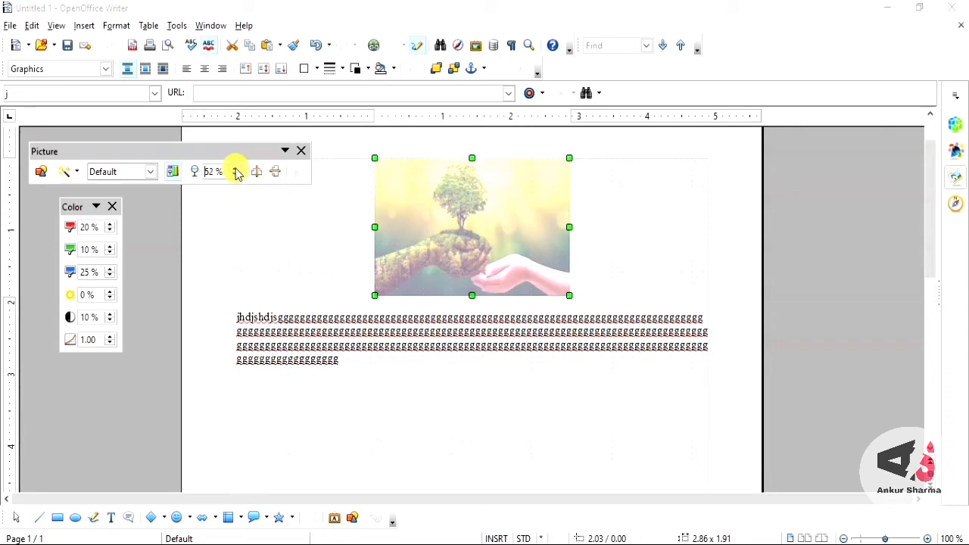
triple_click(235, 168)
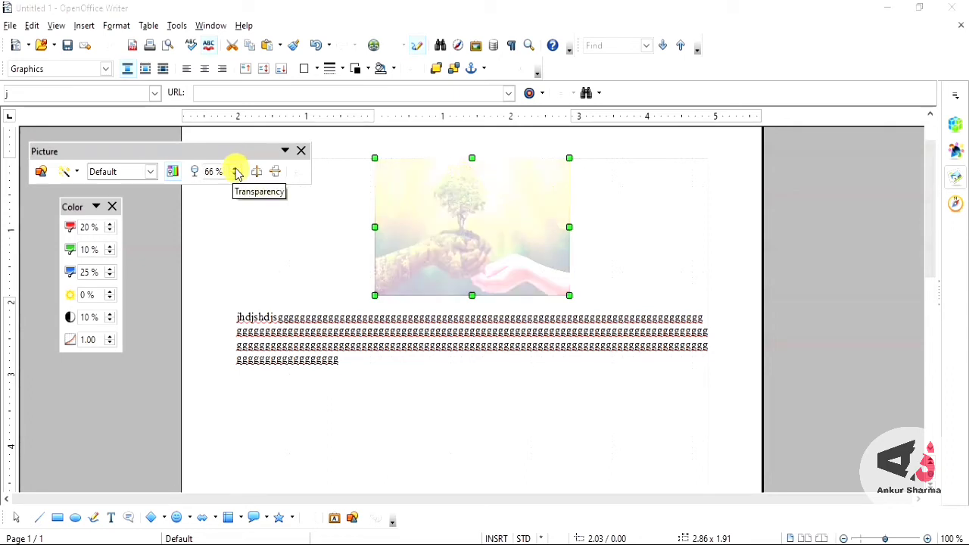
right_click(468, 208)
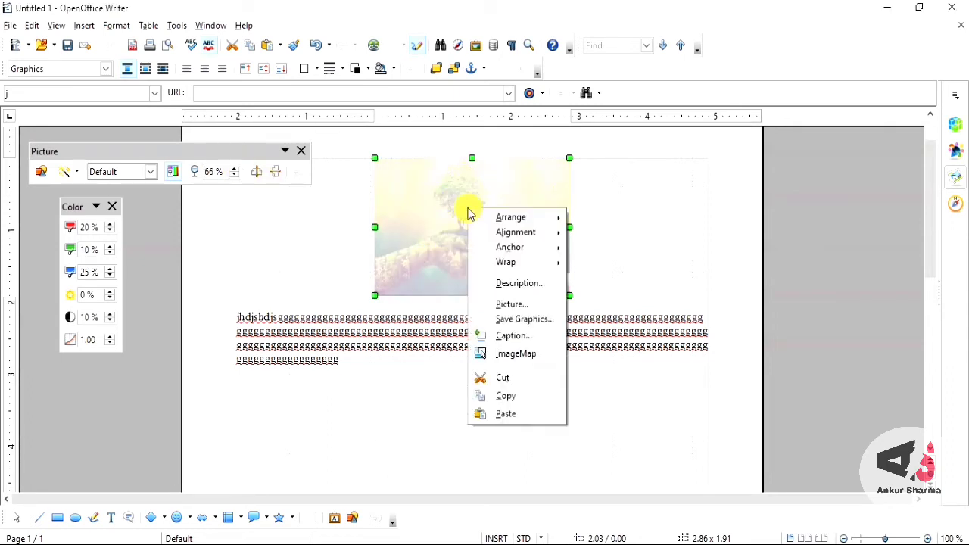
mouse_move(558, 267)
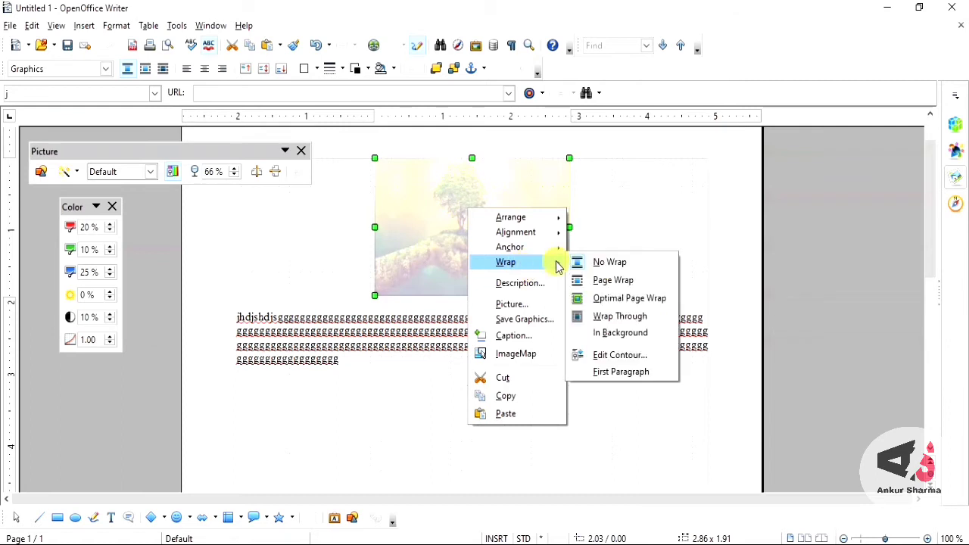
click(621, 316)
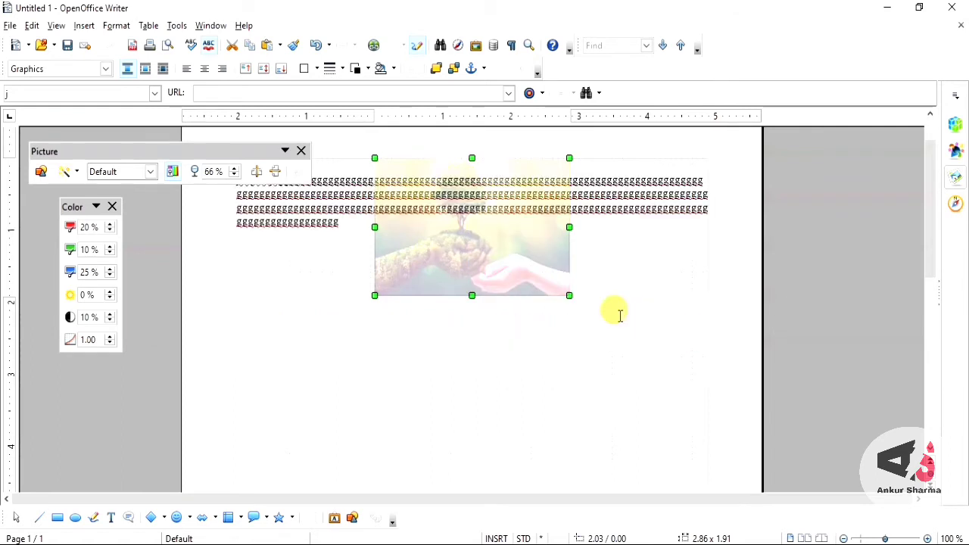
click(341, 290)
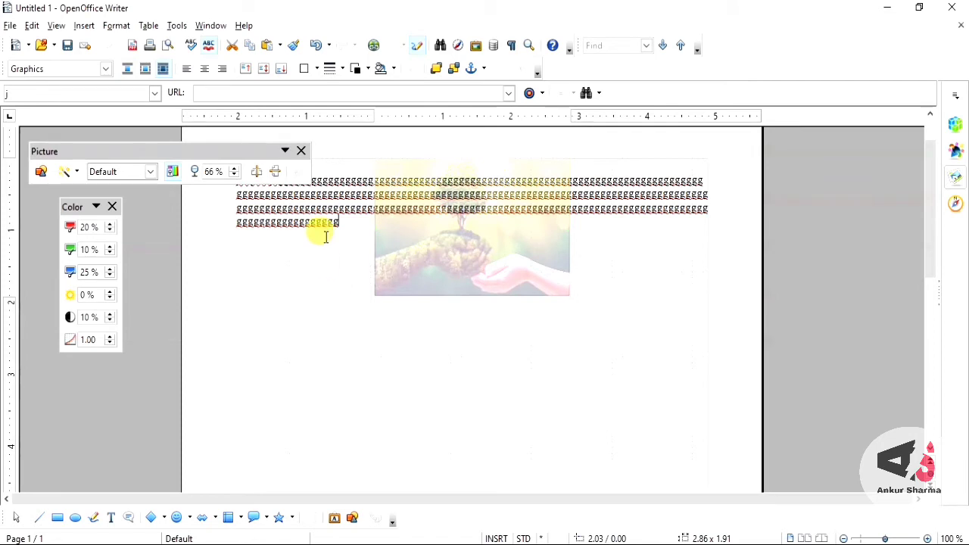
Move the filler text down over the tree picture by inserting four blank lines before its first line.
click(238, 183)
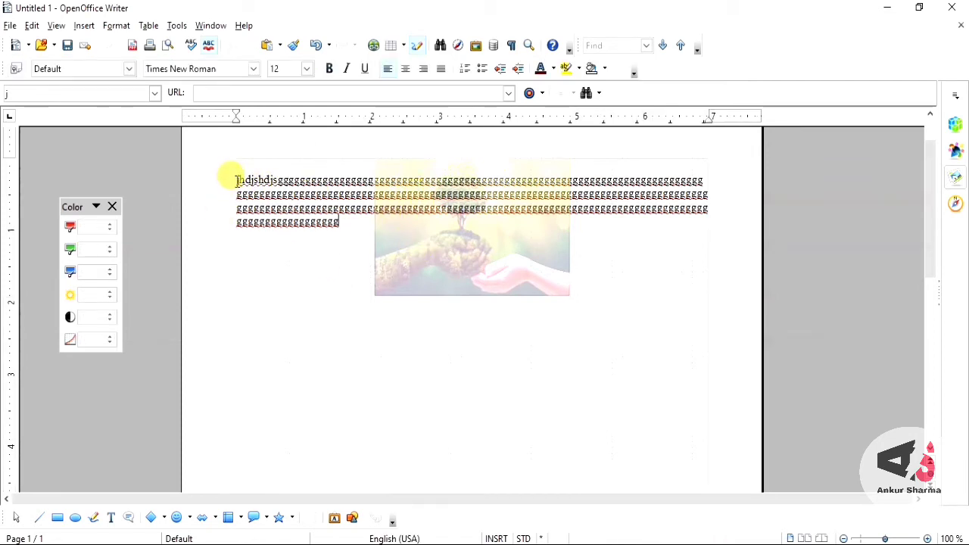
key(Return)
key(Return)
key(Return)
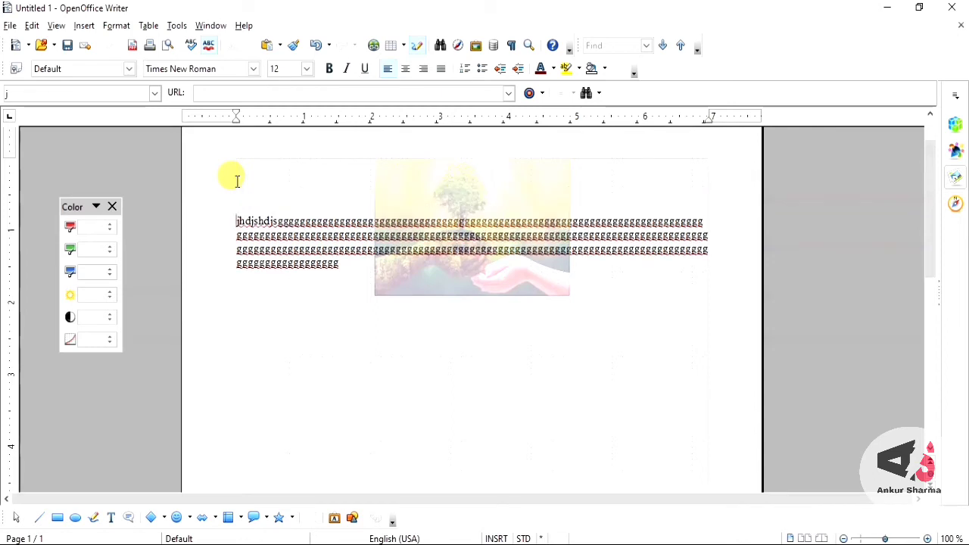
key(Return)
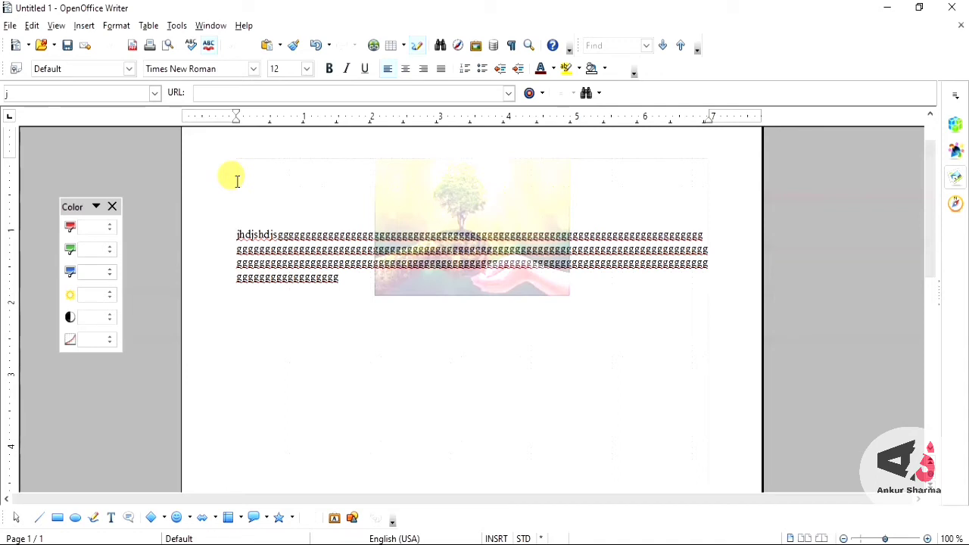
Set the tree picture's transparency to 10%, and change it to 50%.
click(453, 187)
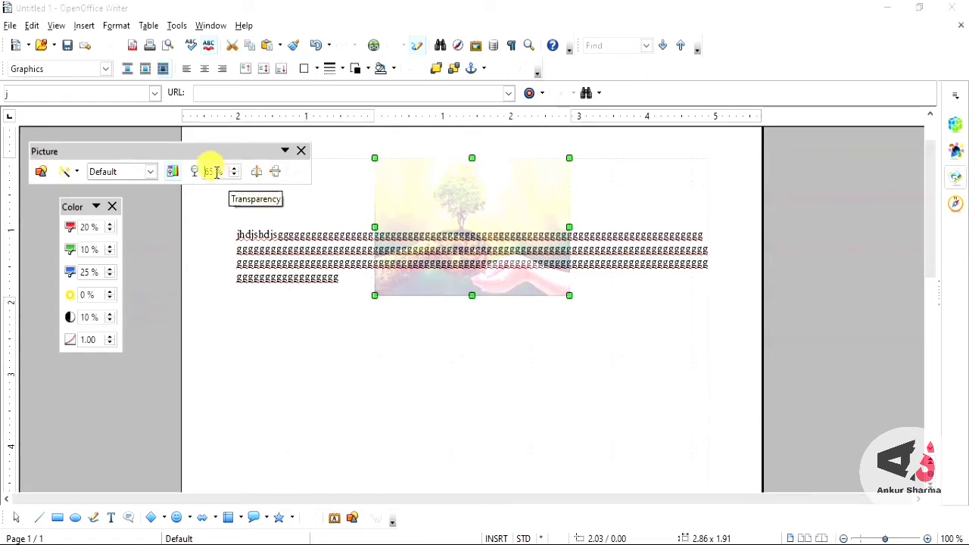
key(Return)
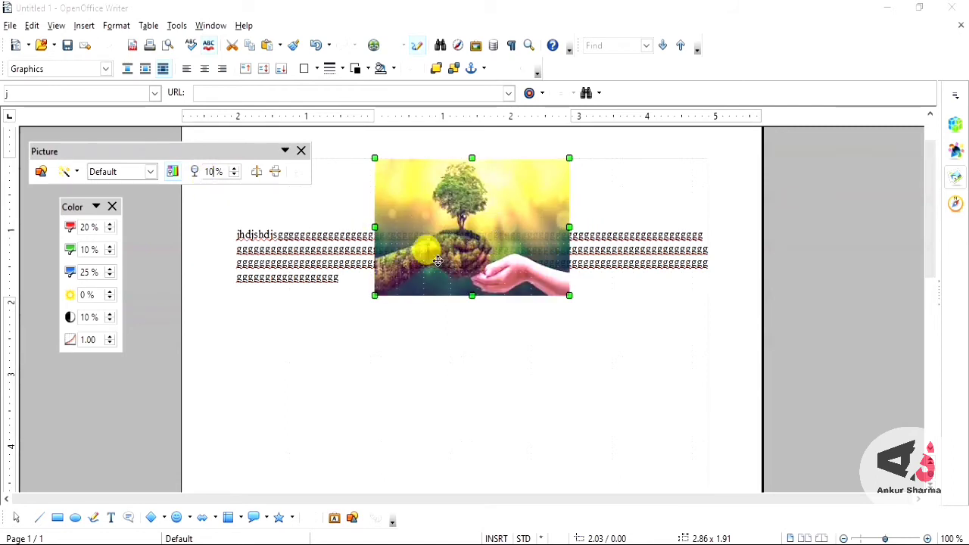
click(213, 172)
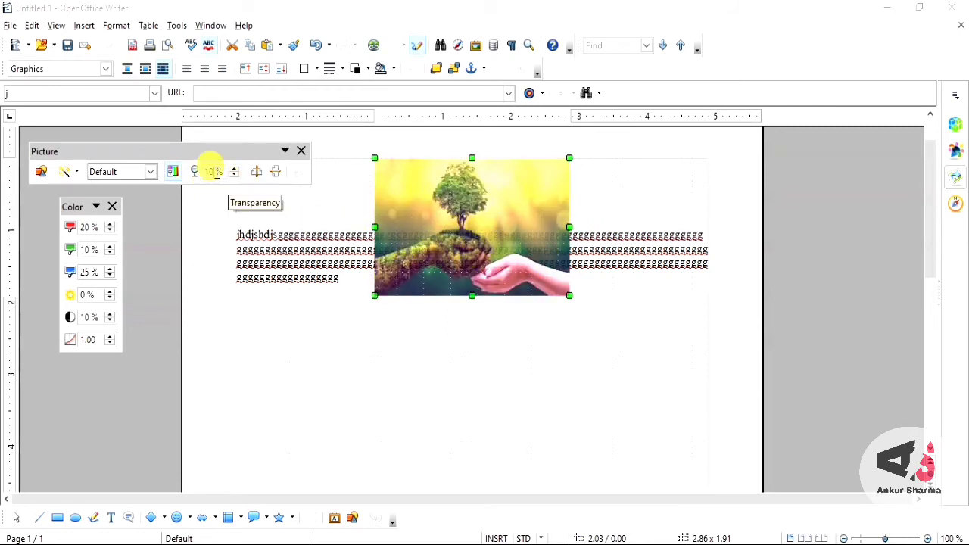
text(50)
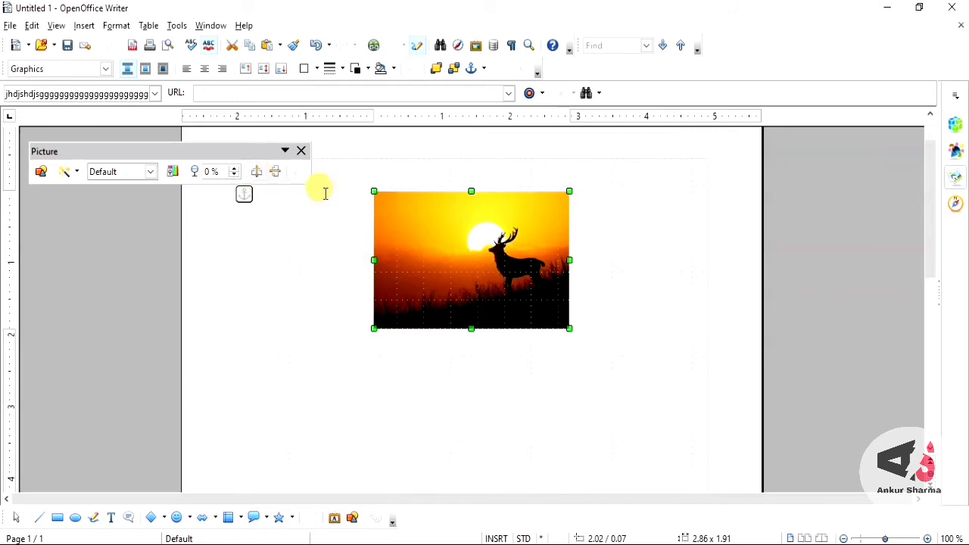
Flip the deer picture horizontally, flip it back, and apply the horizontal flip once more.
click(258, 173)
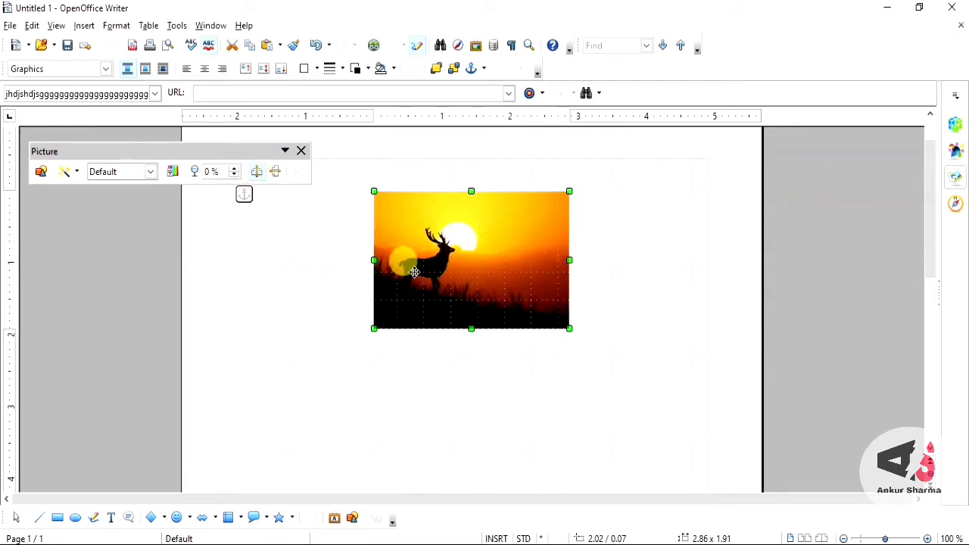
click(258, 173)
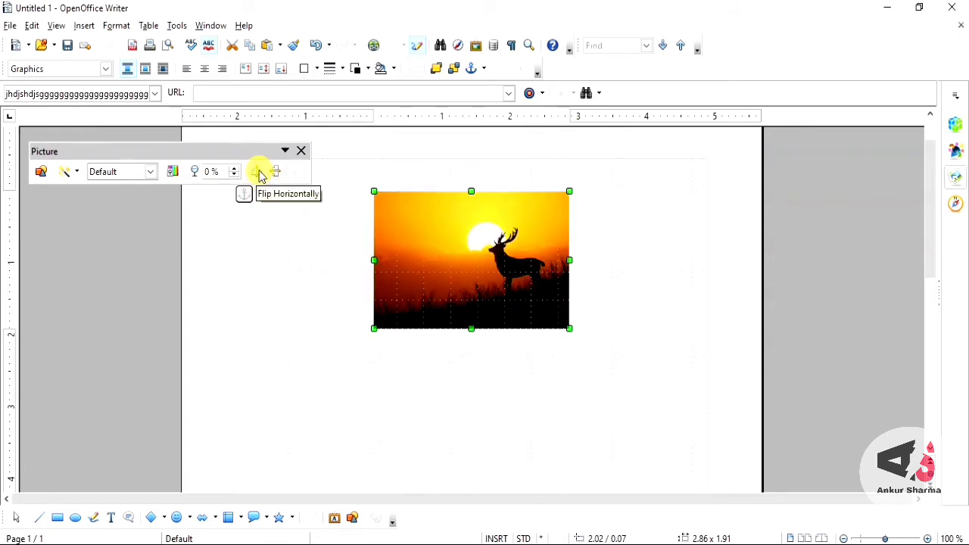
click(258, 173)
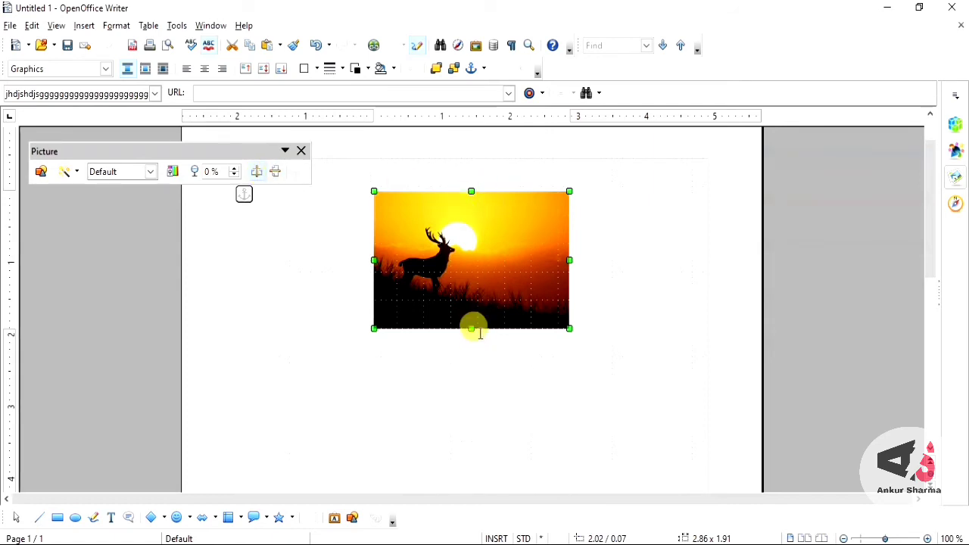
Try flipping the deer picture vertically, flip it back upright, and deselect it.
click(277, 174)
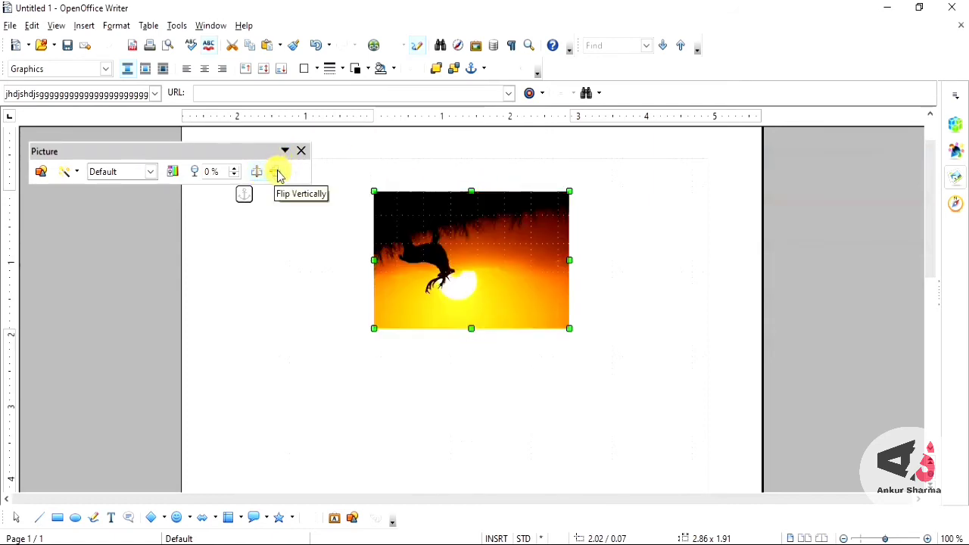
click(278, 173)
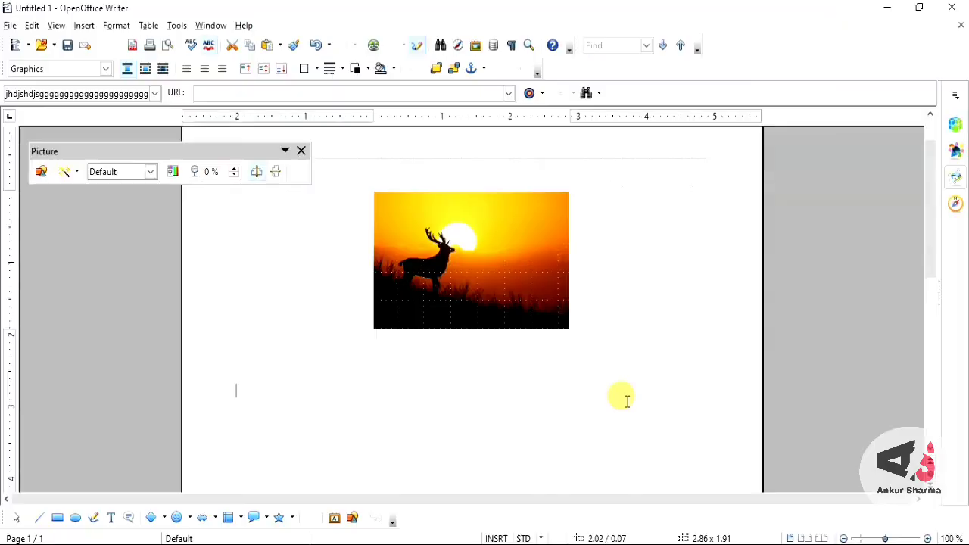
click(623, 399)
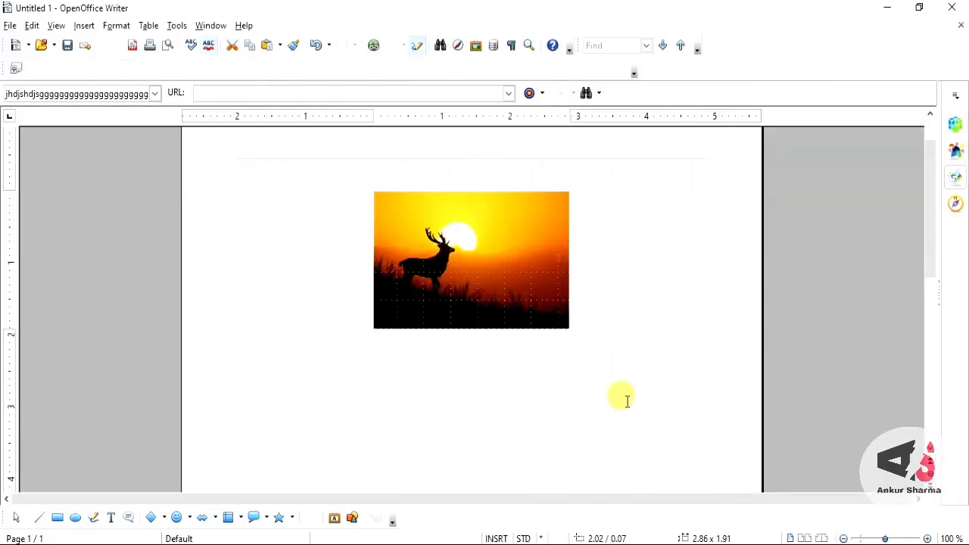
Give the deer picture a 5.00 pt single-line border on all sides and color the border orange.
click(535, 253)
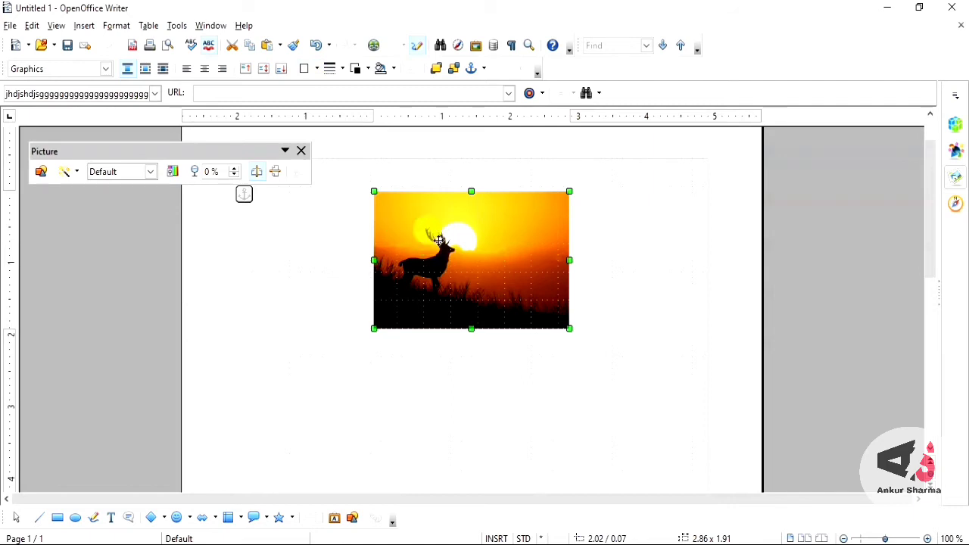
click(311, 68)
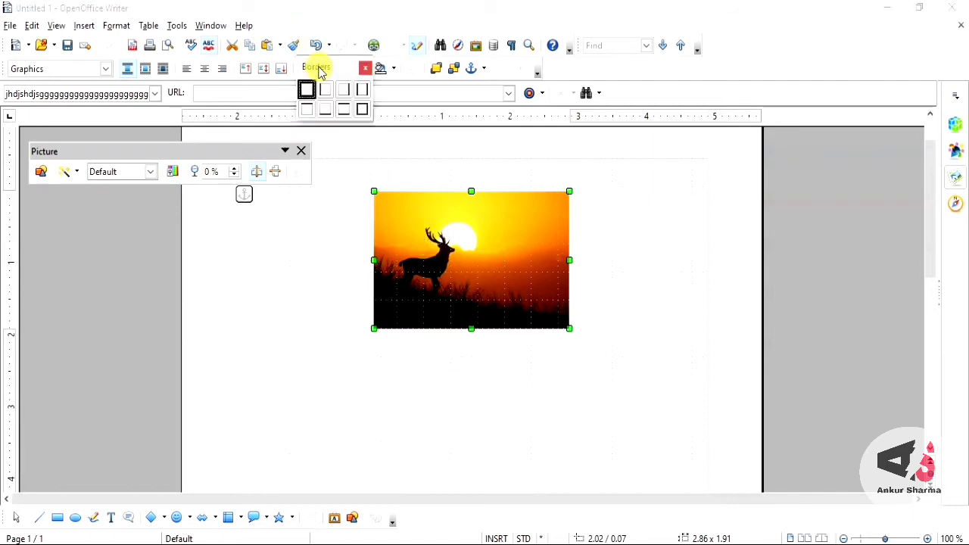
click(308, 92)
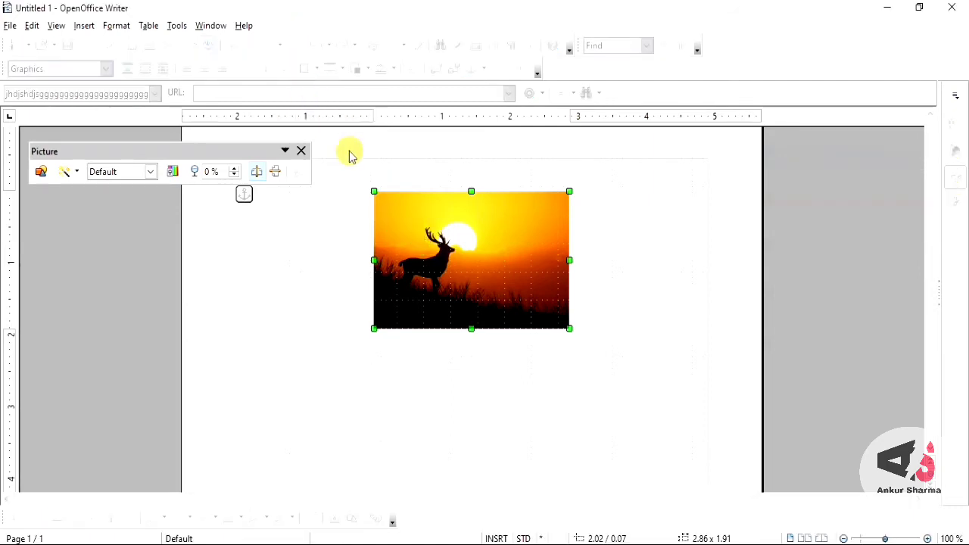
click(338, 69)
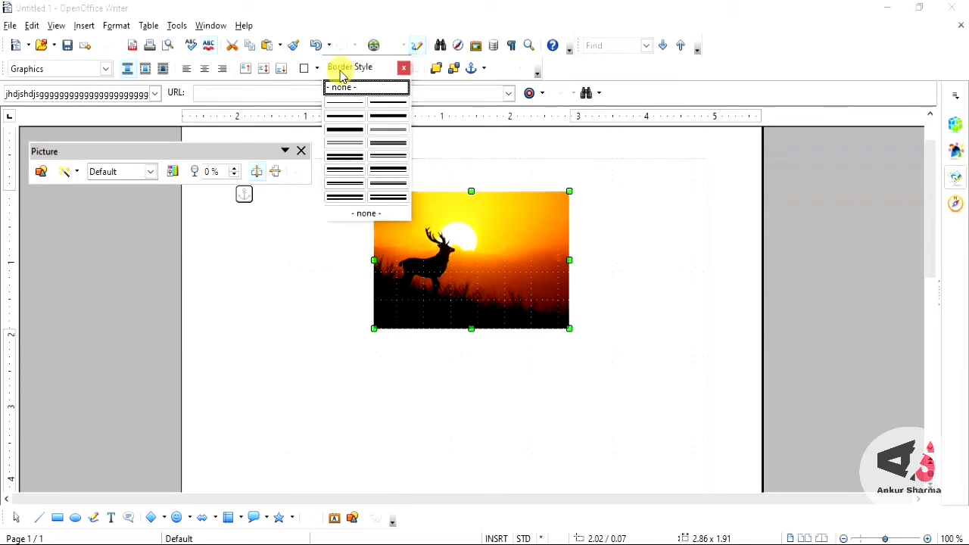
click(346, 120)
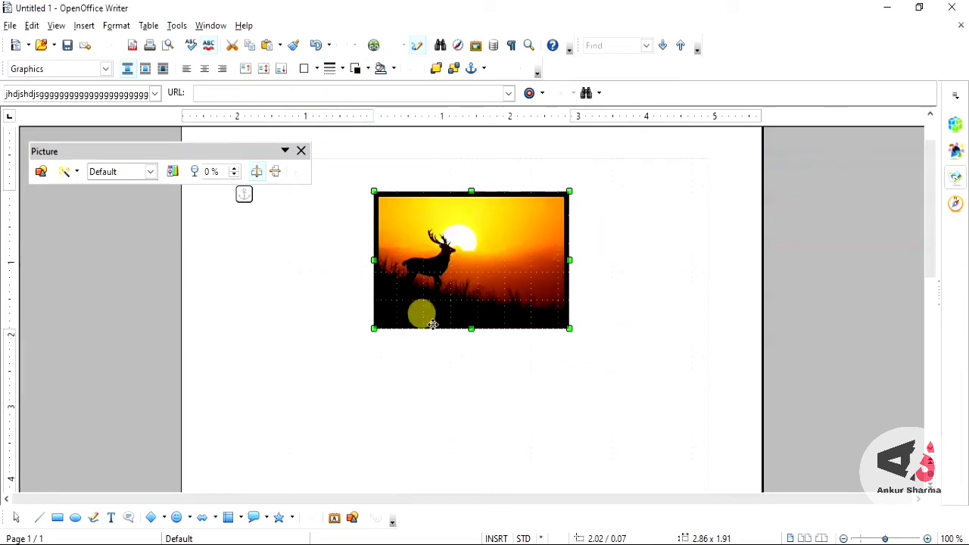
click(369, 70)
click(367, 98)
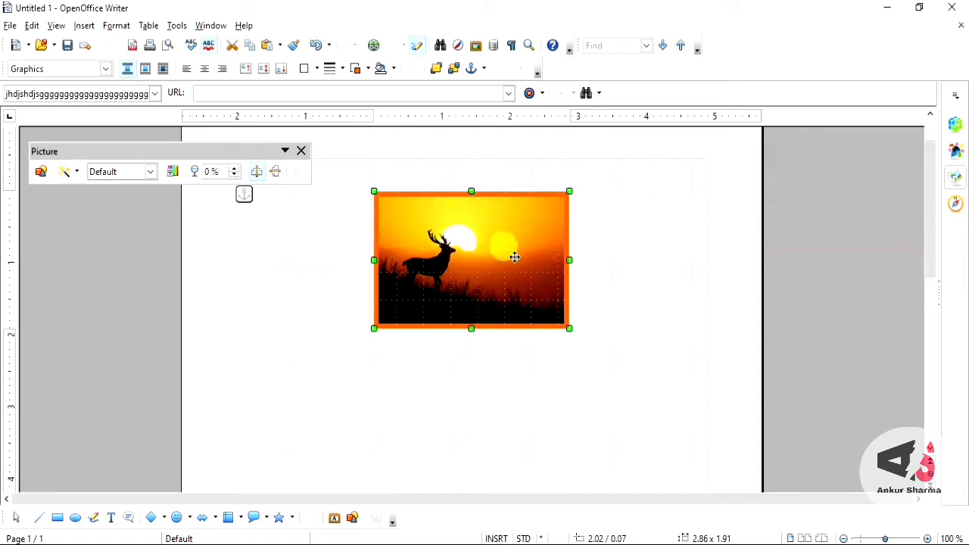
Review the deer picture's crop, border, background, hyperlink, wrap and flip properties, cancel without changing anything, and deselect the picture.
right_click(466, 245)
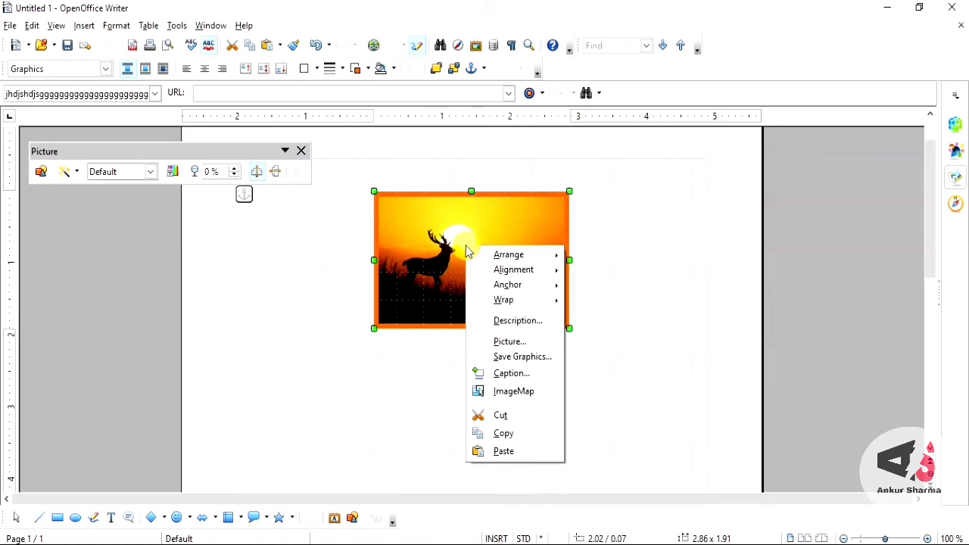
click(530, 345)
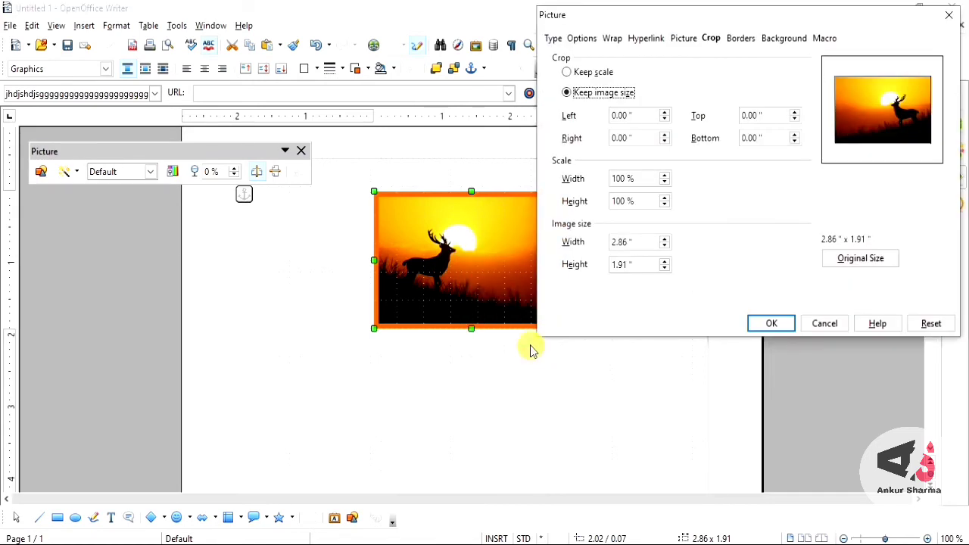
drag(756, 19, 714, 18)
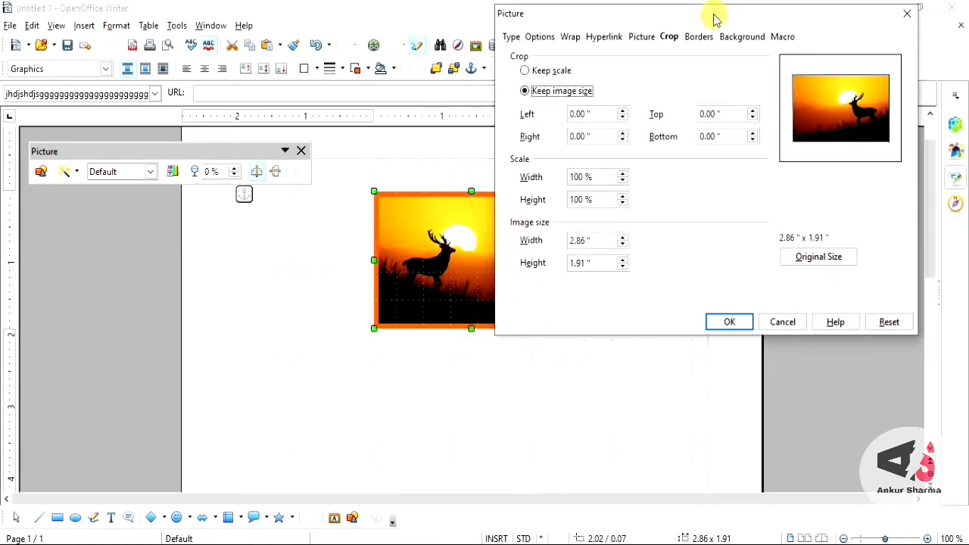
click(703, 38)
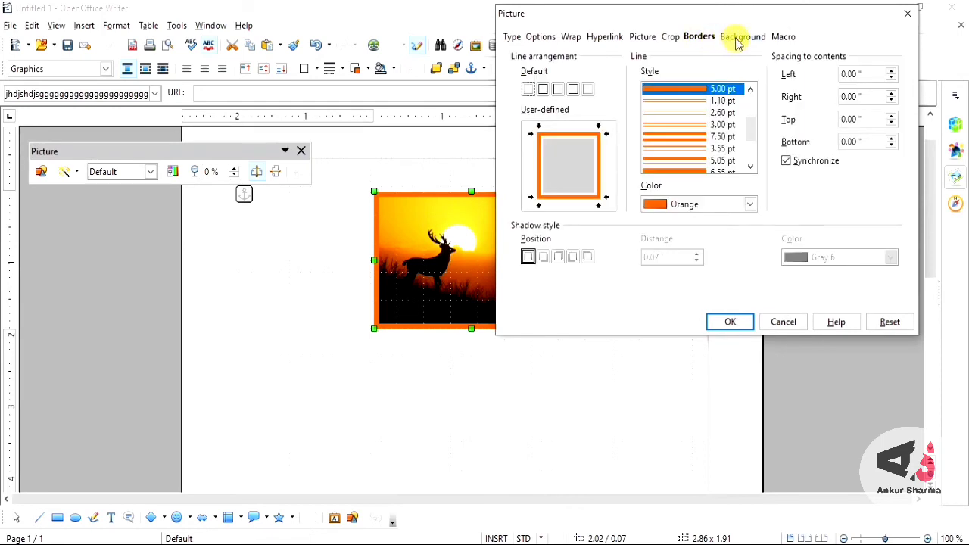
click(736, 38)
click(606, 37)
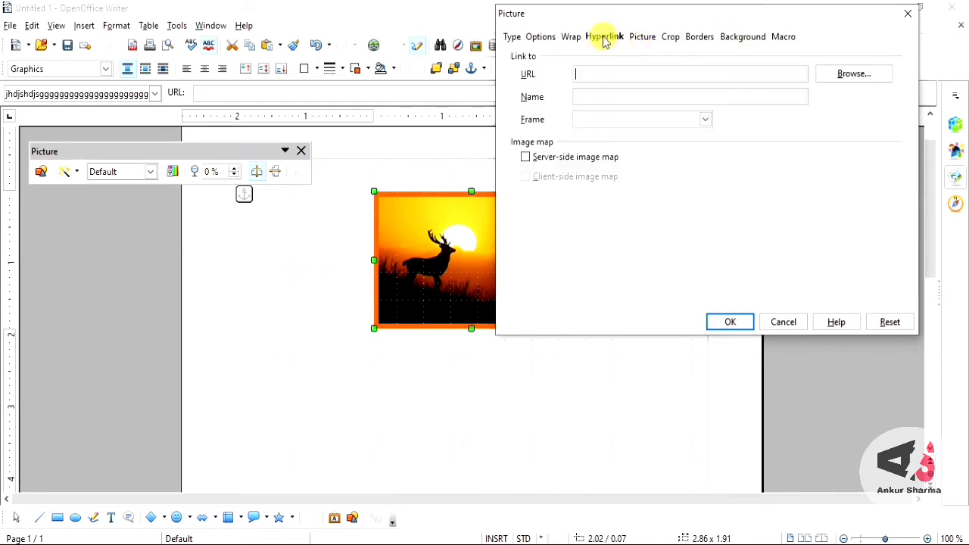
click(576, 40)
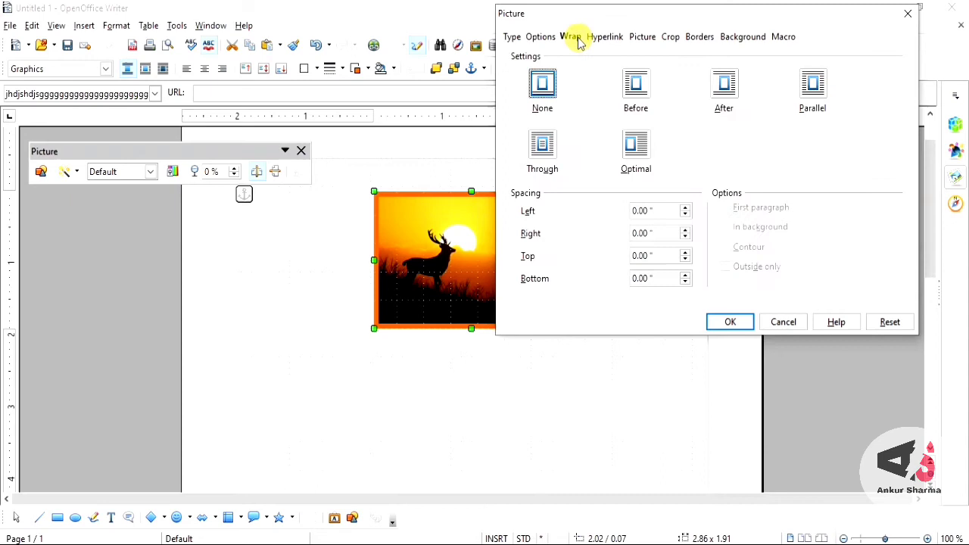
click(697, 41)
click(671, 39)
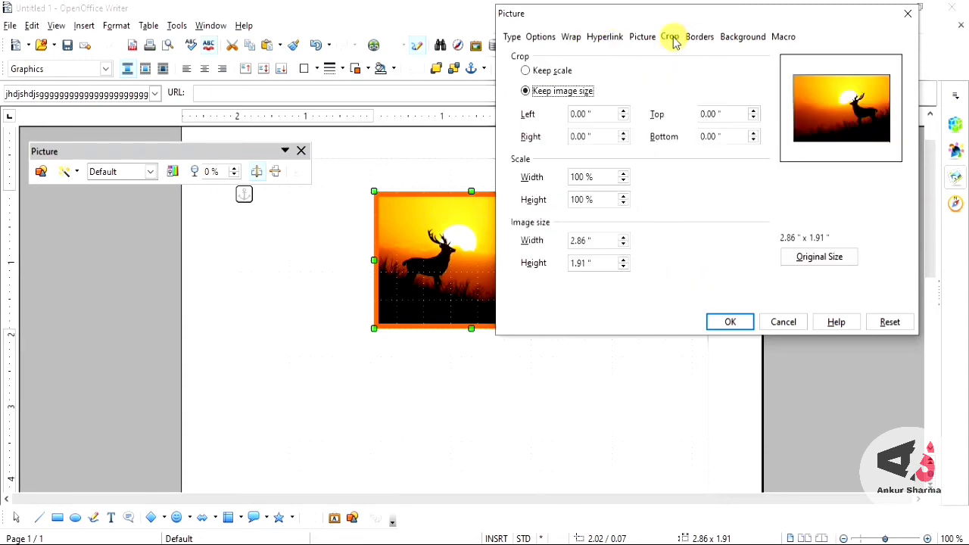
click(646, 40)
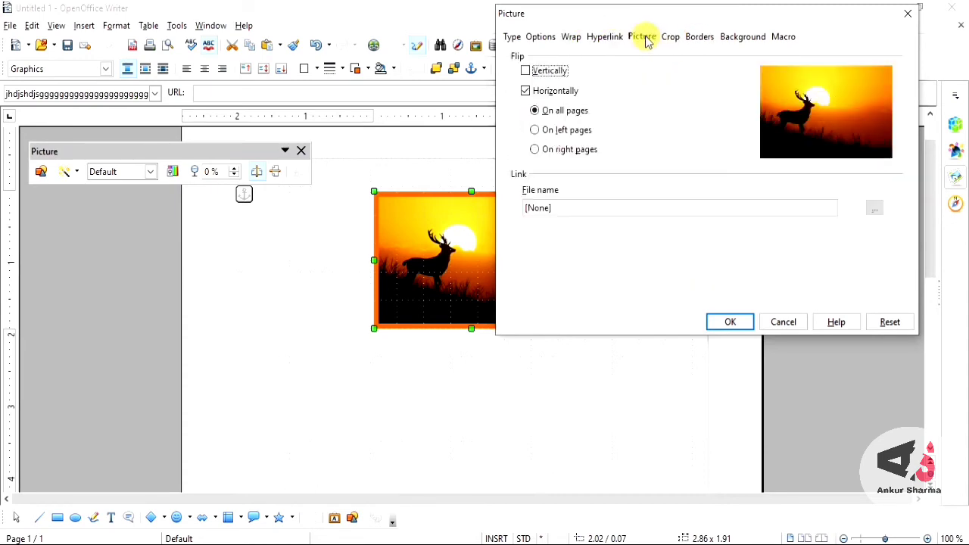
click(697, 38)
drag(668, 16, 715, 36)
drag(667, 42, 662, 39)
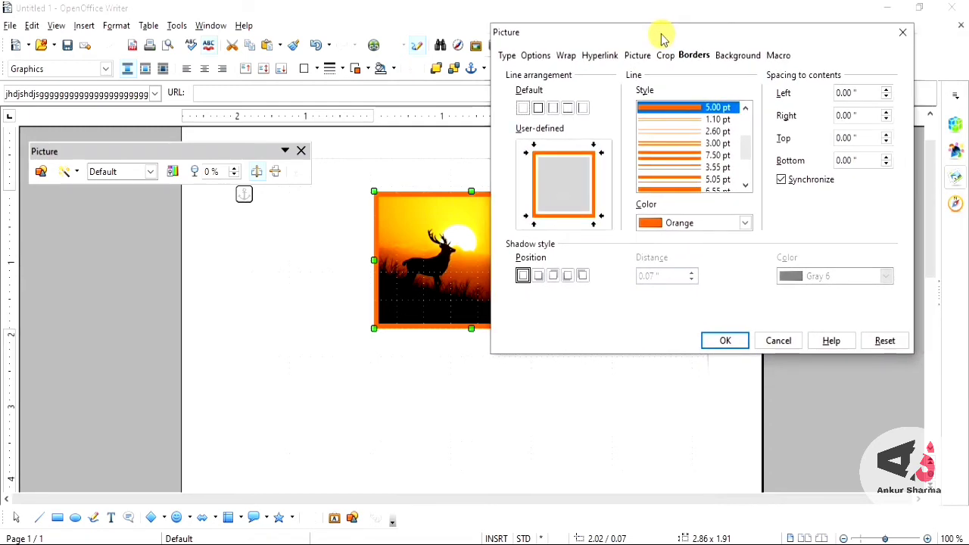
click(769, 343)
click(643, 371)
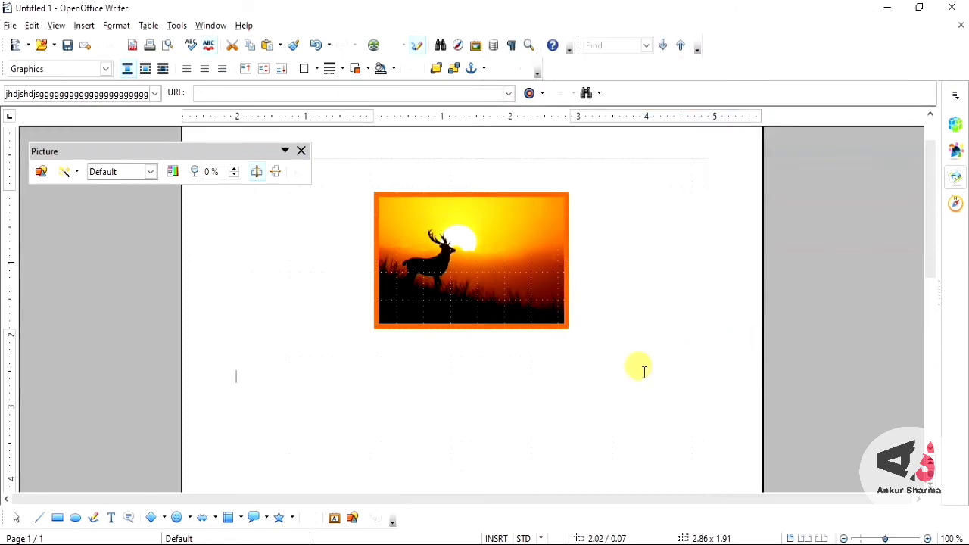
Delete the deer picture and insert download.jpg from the Desktop folder in its place.
click(477, 267)
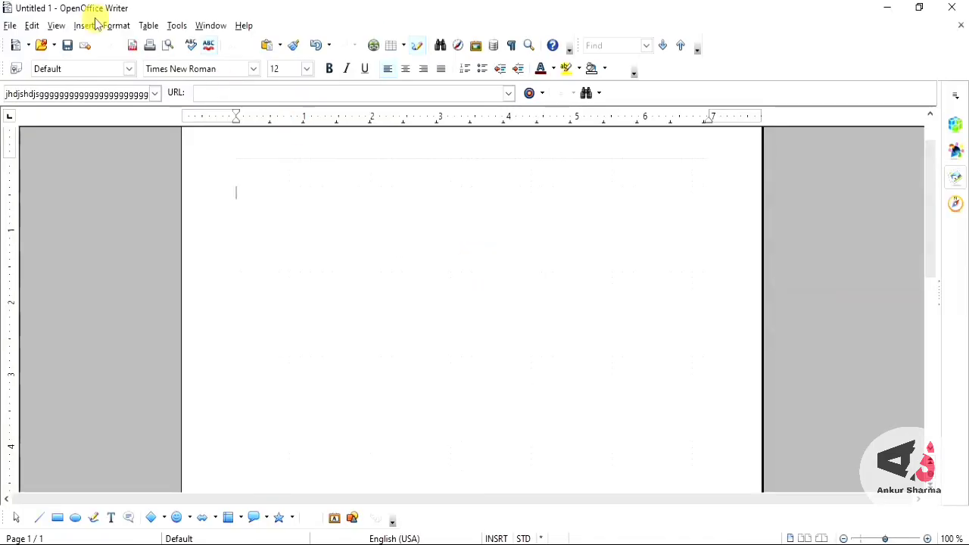
click(84, 25)
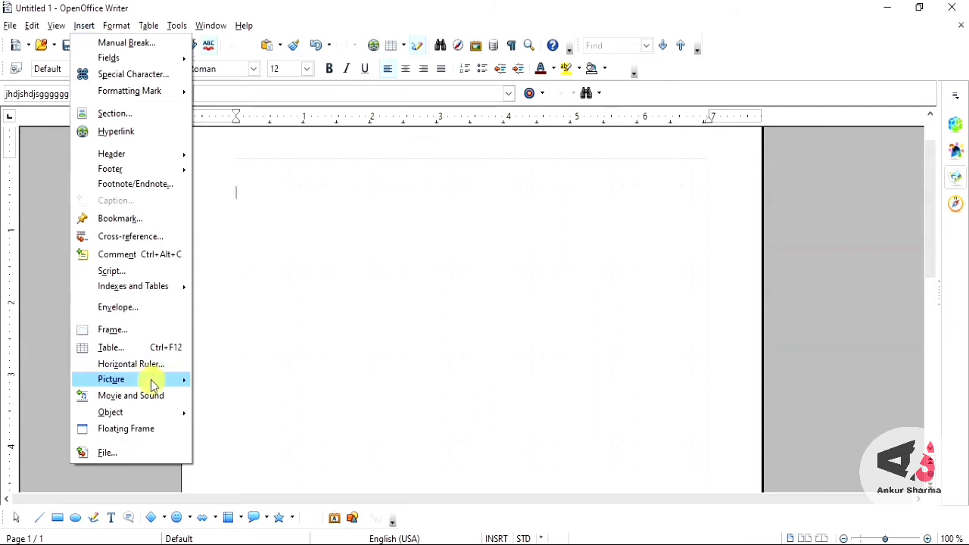
mouse_move(174, 381)
click(227, 378)
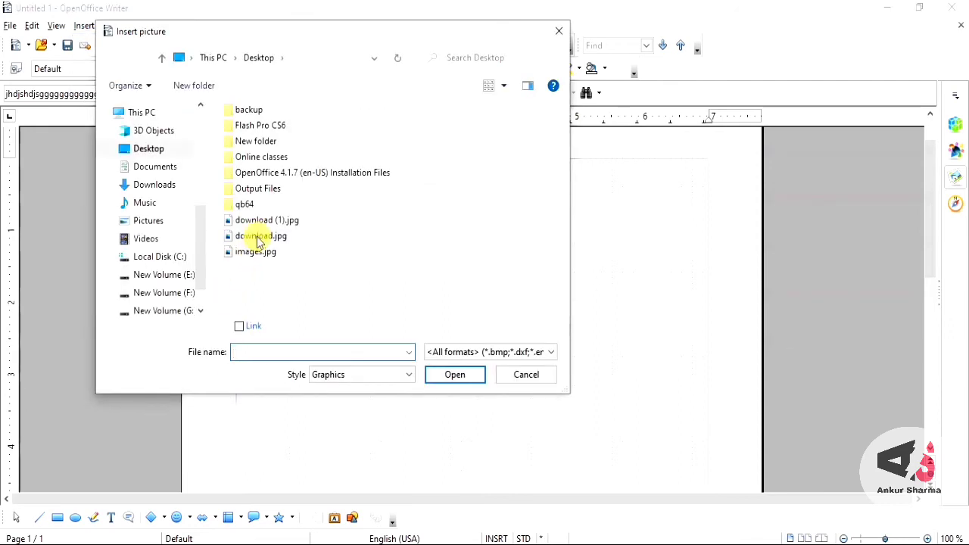
click(258, 236)
click(463, 378)
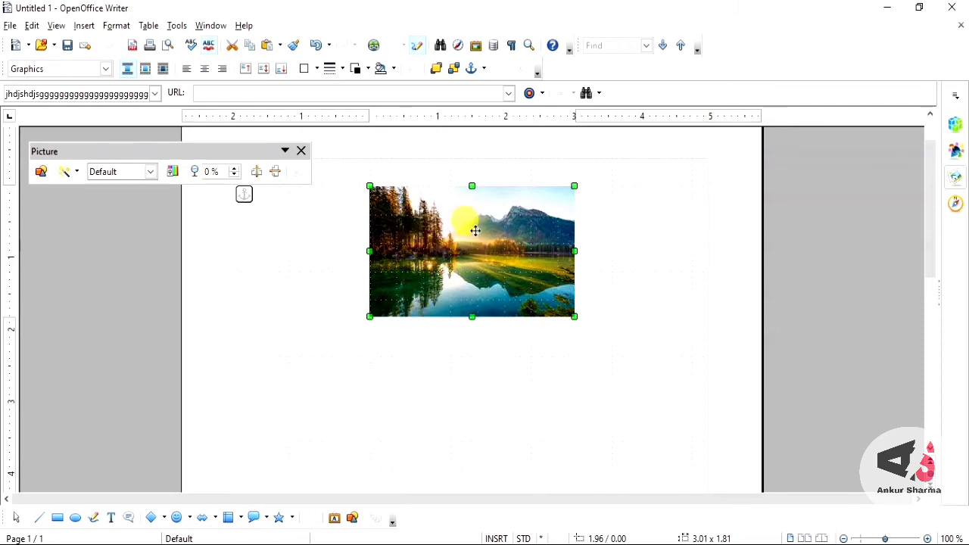
Open the lake picture's crop settings and choose the Keep scale option.
right_click(470, 233)
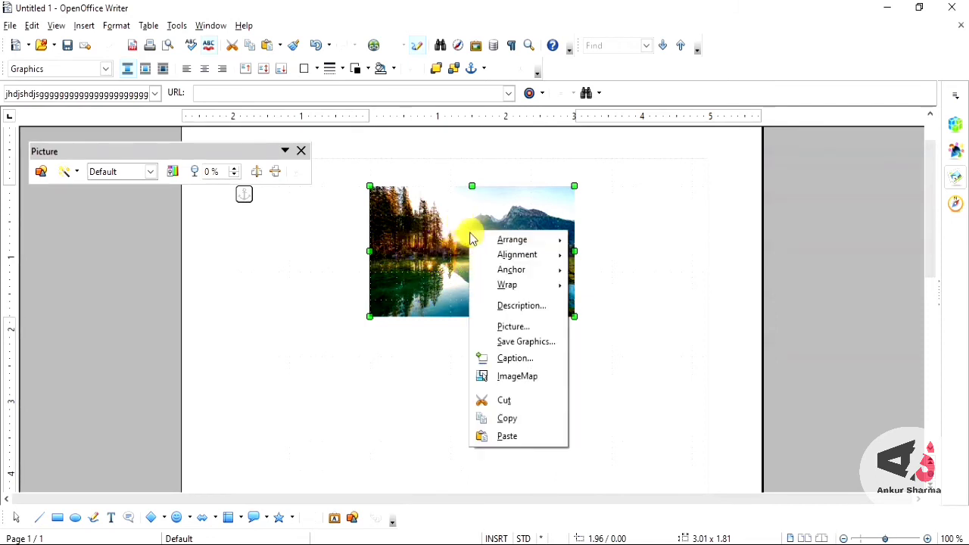
click(513, 328)
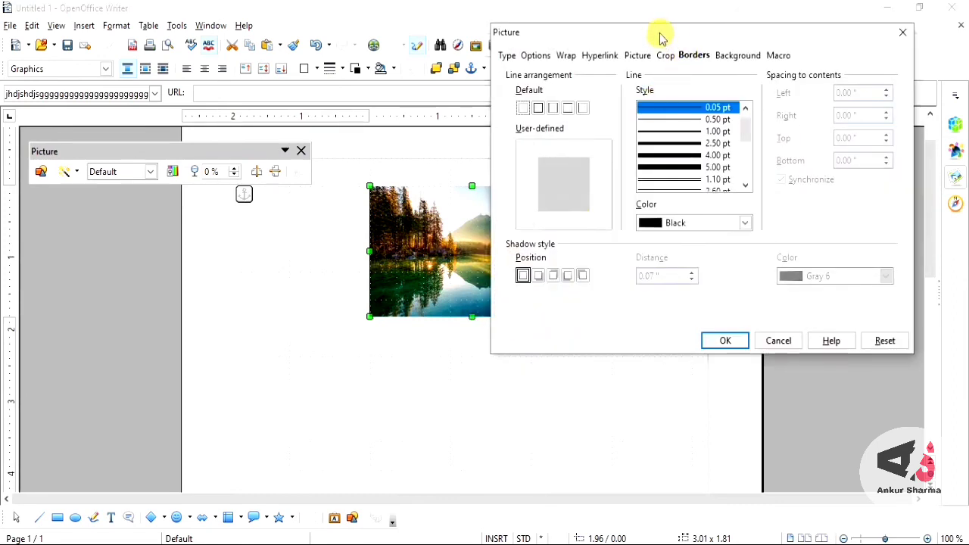
drag(660, 35, 687, 33)
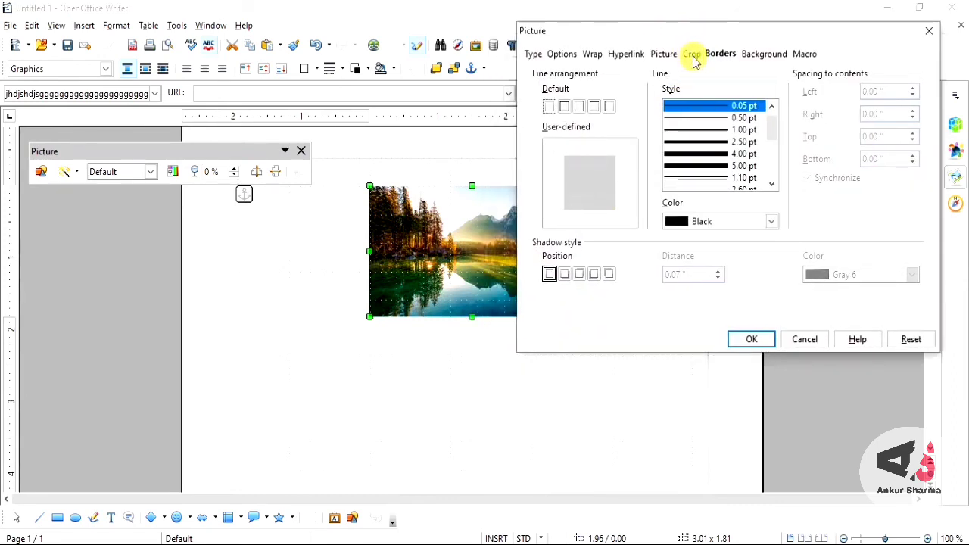
click(692, 56)
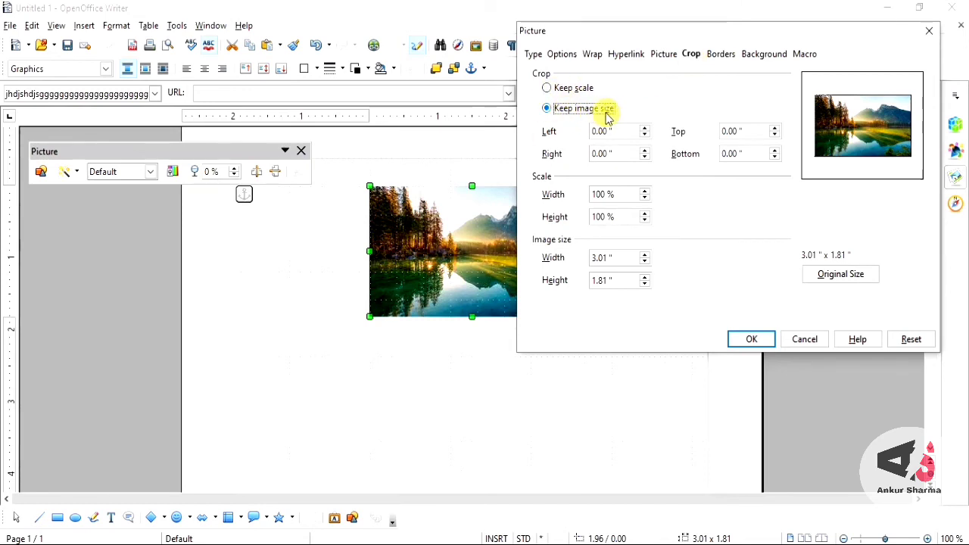
click(548, 88)
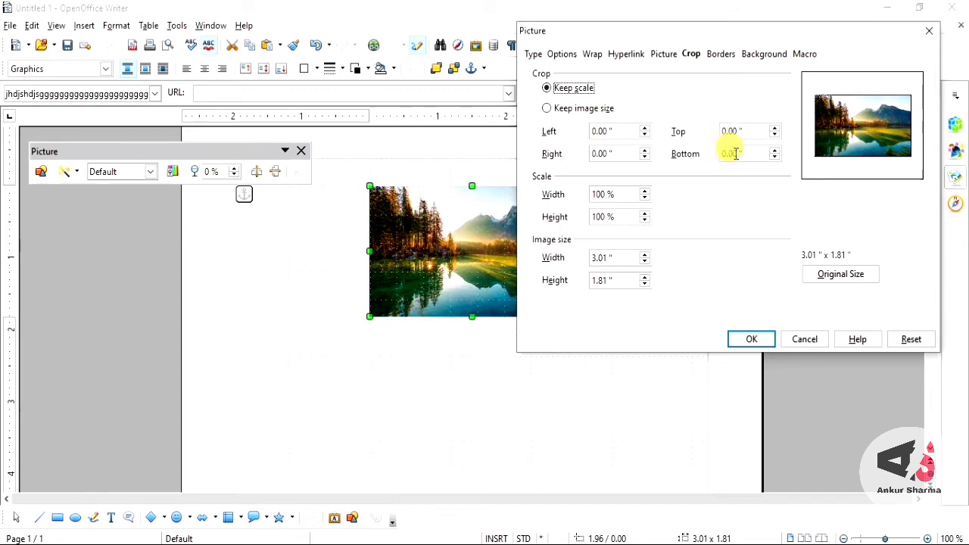
Try cropping 1.20" off the left side of the lake picture at its kept scale, and undo the crop.
click(645, 128)
click(645, 127)
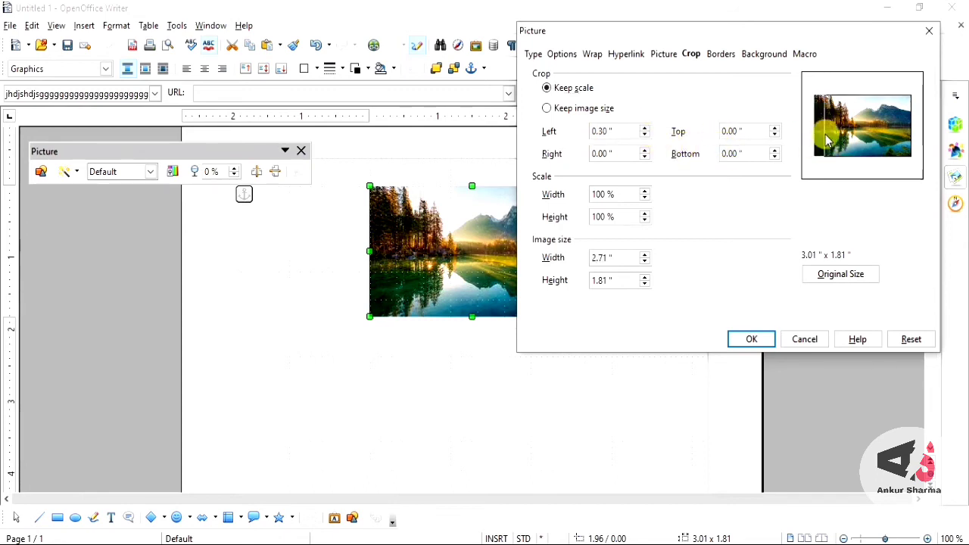
click(646, 128)
click(645, 128)
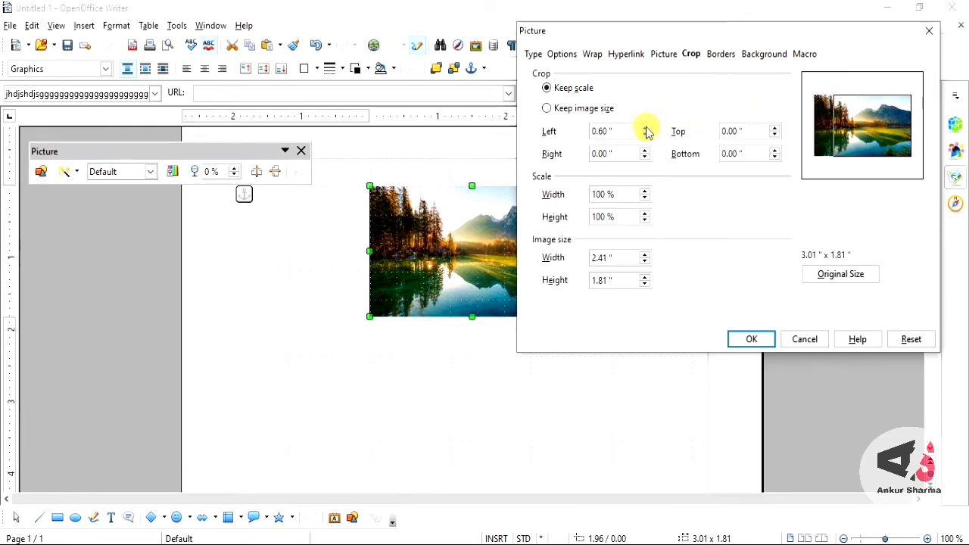
click(645, 128)
click(645, 128)
click(645, 128)
click(645, 128)
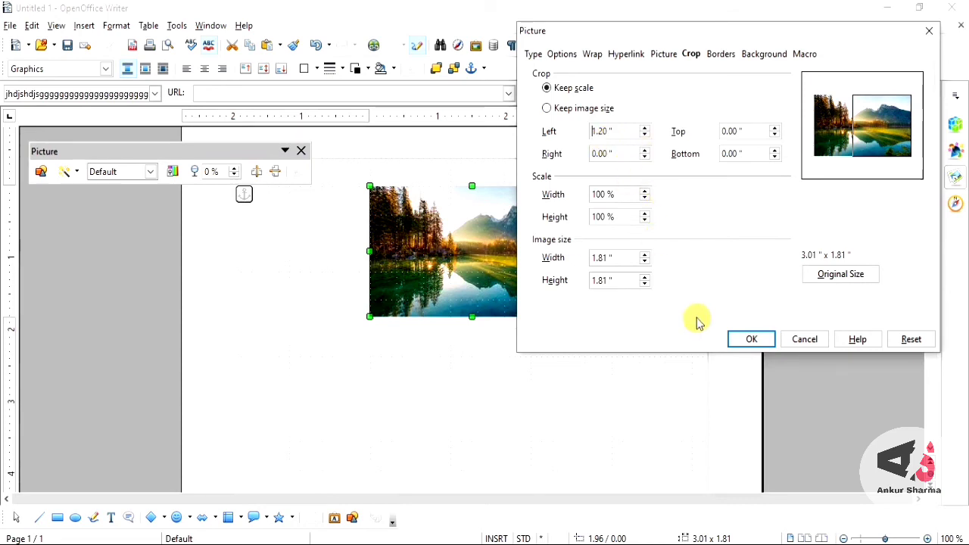
click(739, 348)
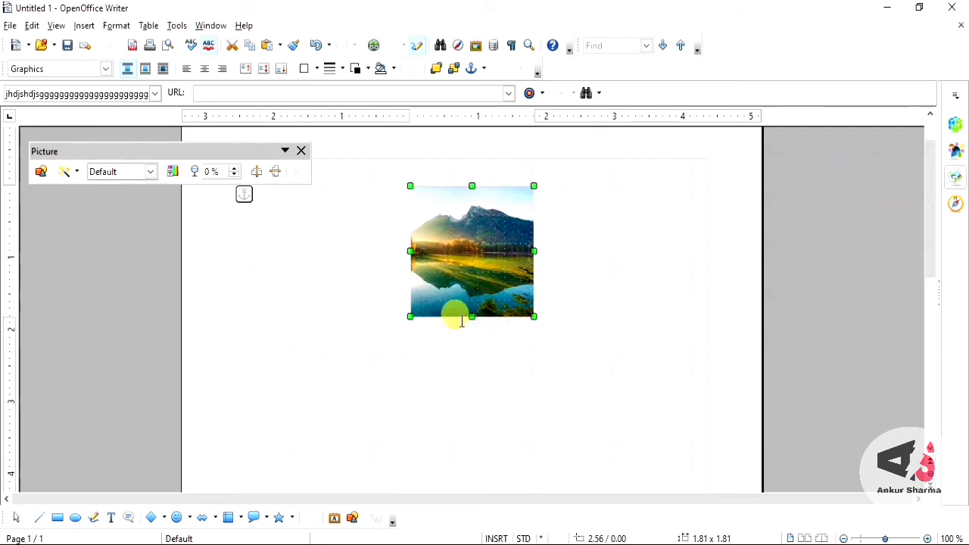
key(ctrl+z)
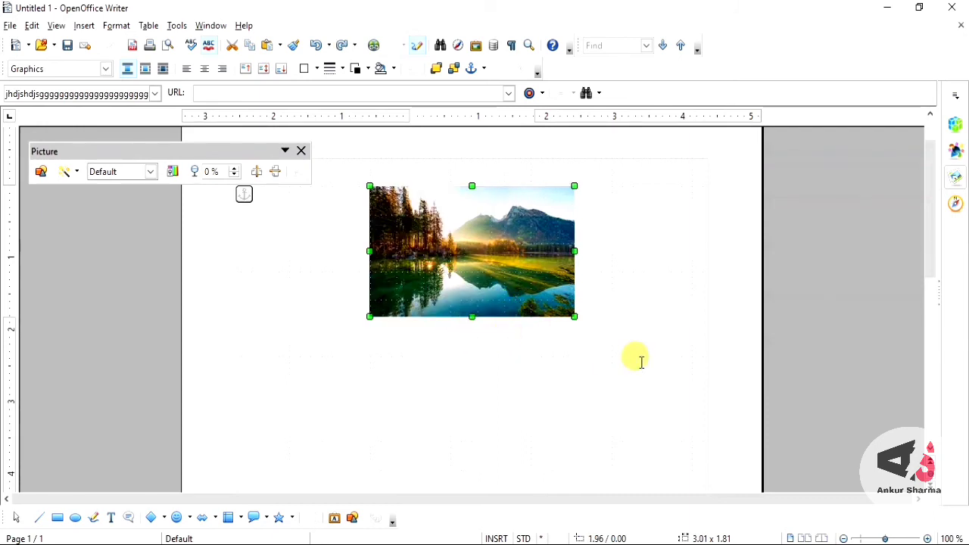
Reopen the lake picture's crop settings and choose the Keep image size option.
click(480, 258)
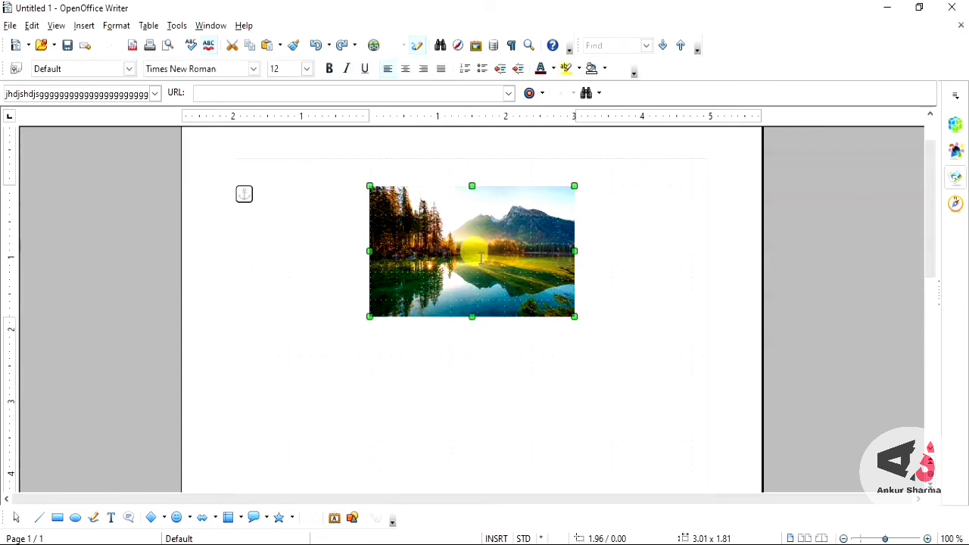
click(480, 258)
right_click(480, 258)
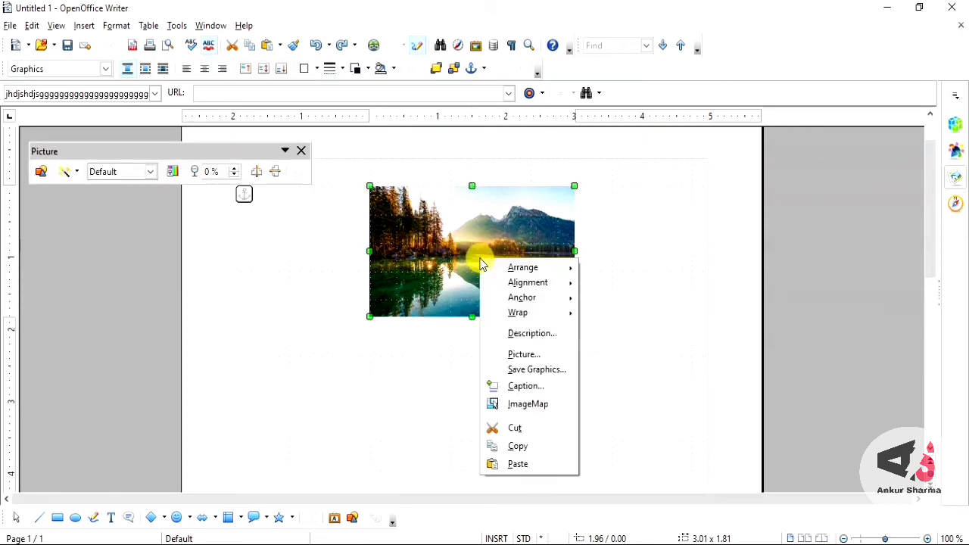
click(534, 355)
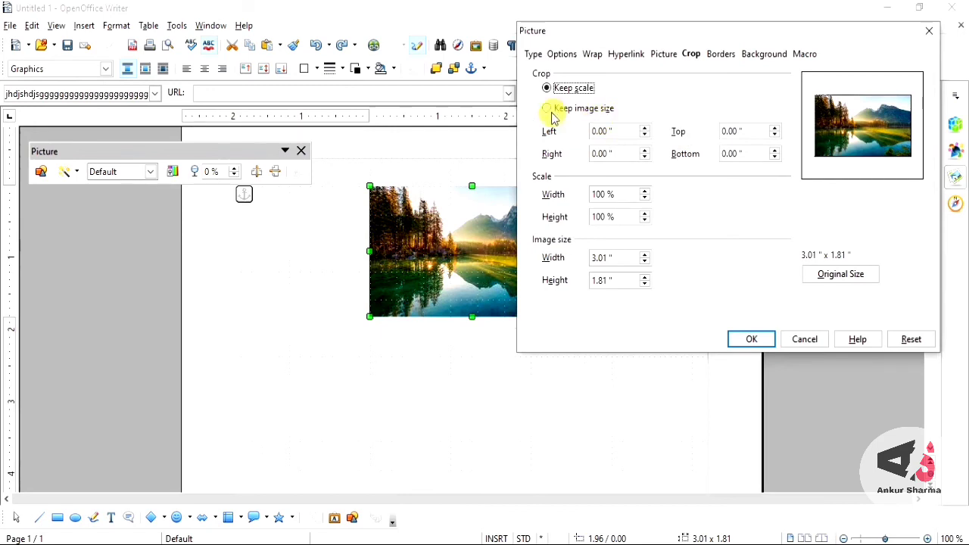
click(547, 109)
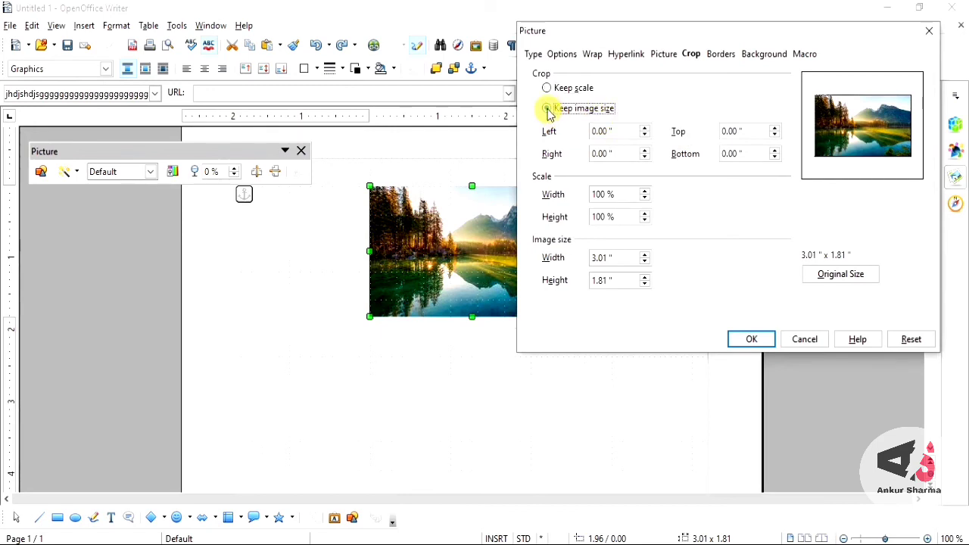
Crop 1.35" off the left side of the lake picture while keeping its image size, and apply the crop.
click(646, 128)
click(645, 129)
click(645, 129)
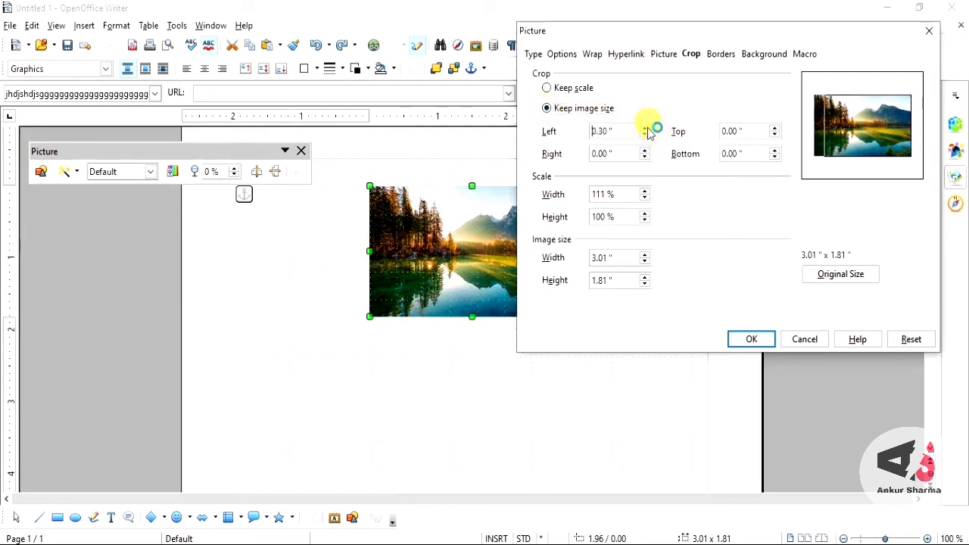
click(645, 128)
click(646, 128)
click(645, 128)
click(645, 128)
click(645, 128)
click(645, 128)
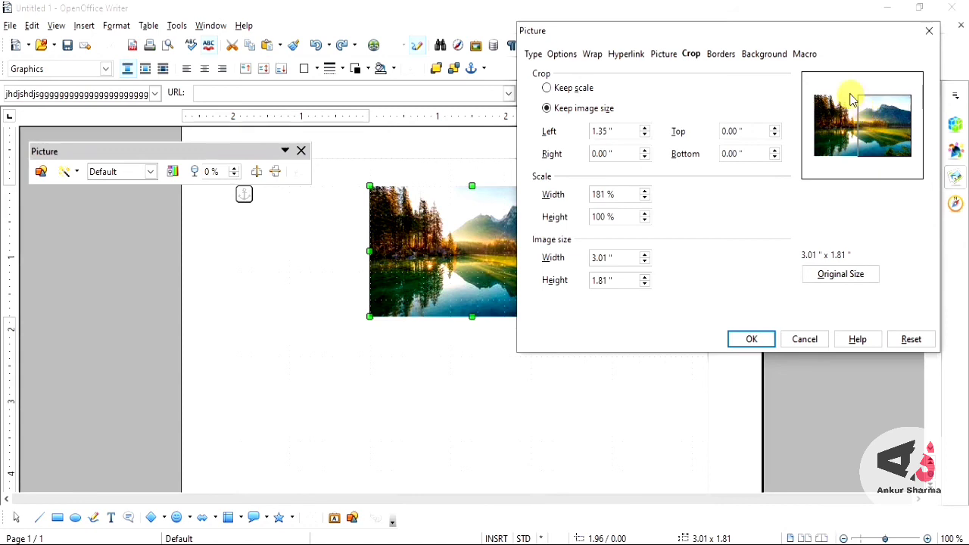
click(752, 341)
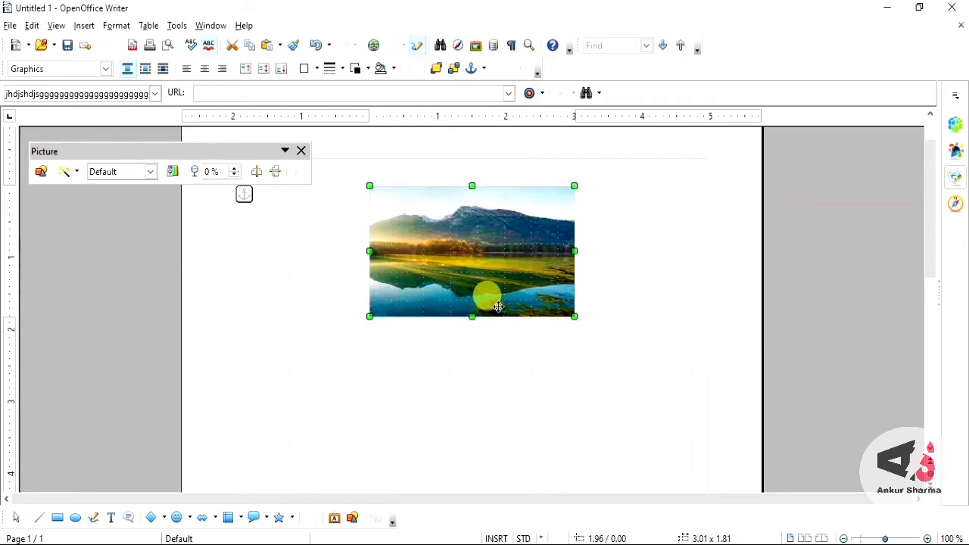